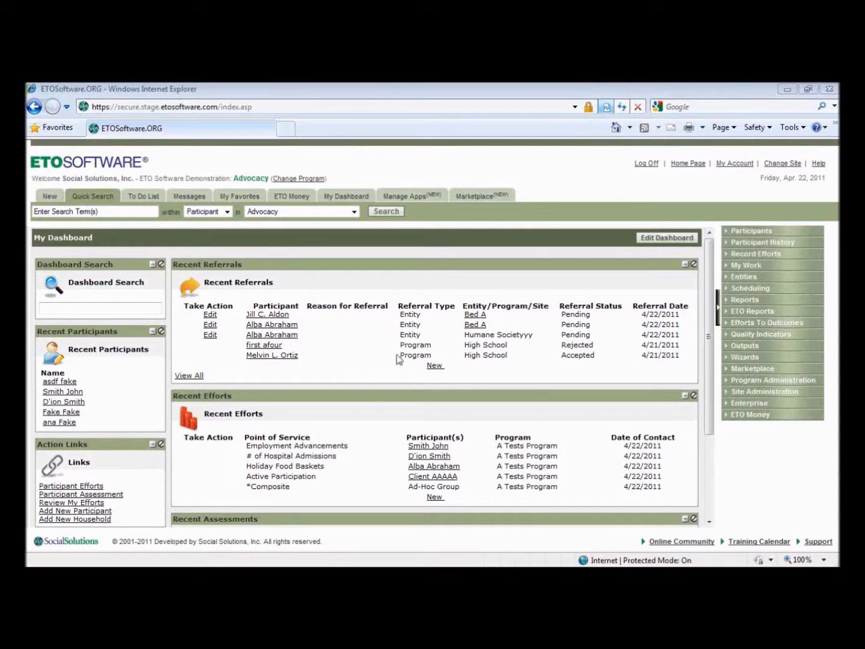
Step: Start a new program referral for a participant chosen from the Advocacy list
click(435, 366)
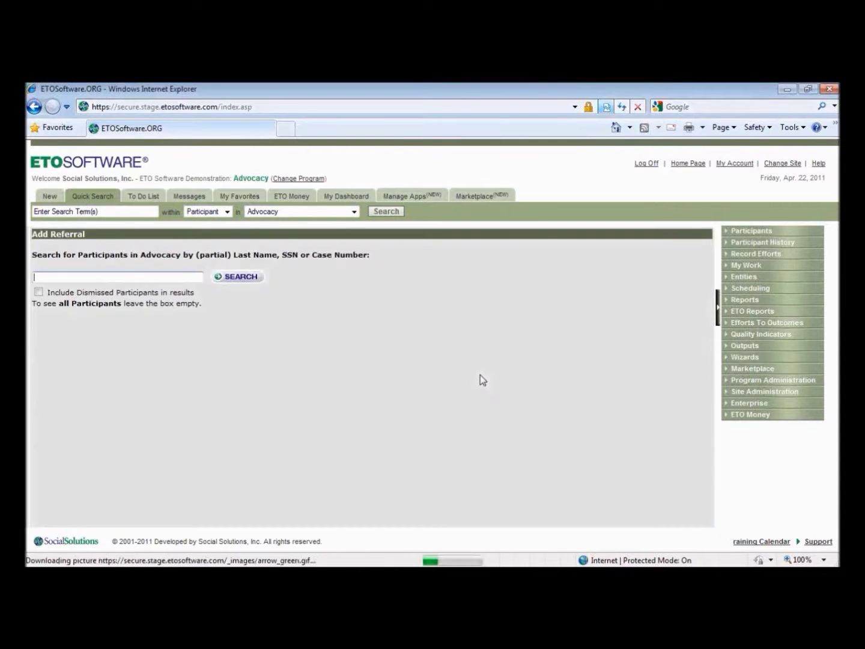
click(246, 285)
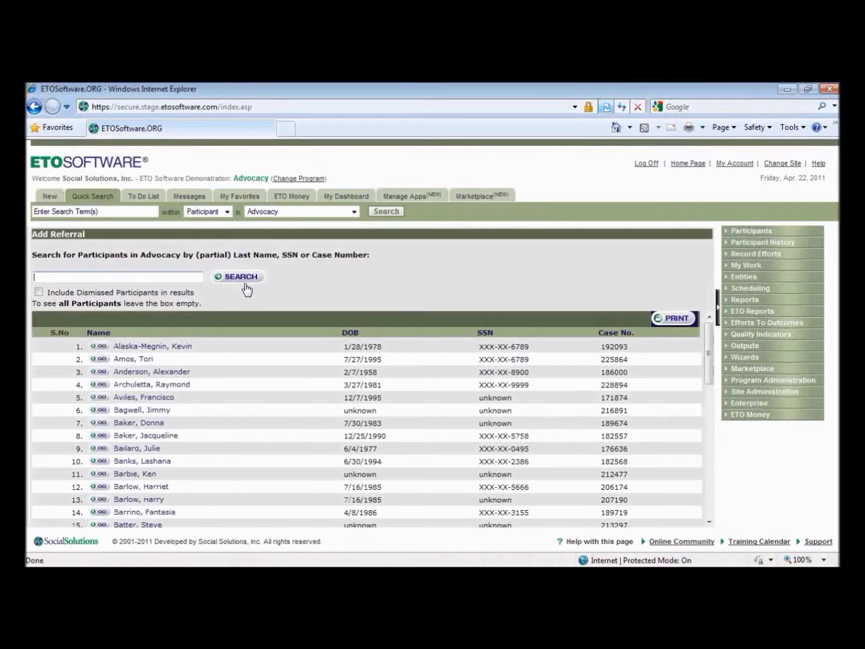
click(160, 397)
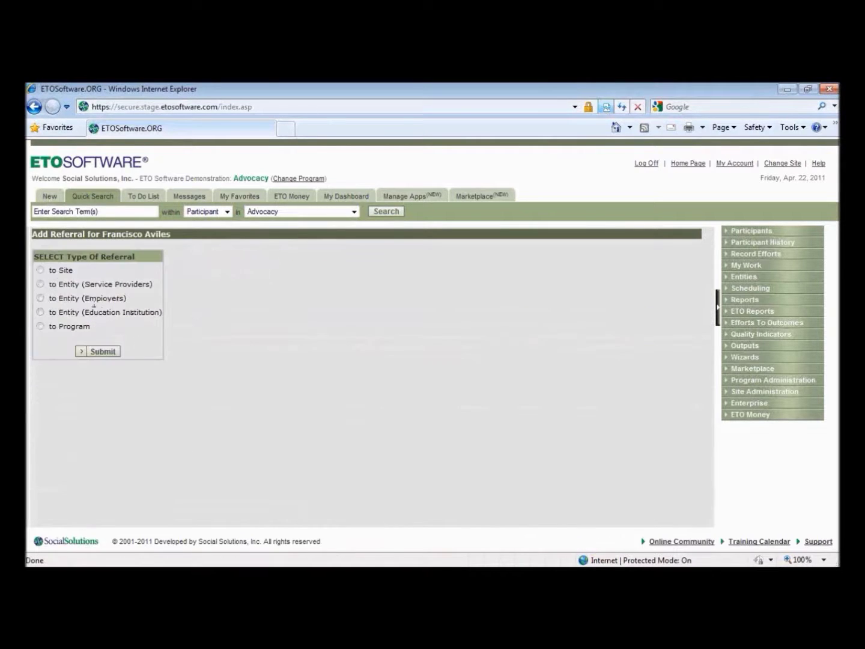
click(40, 326)
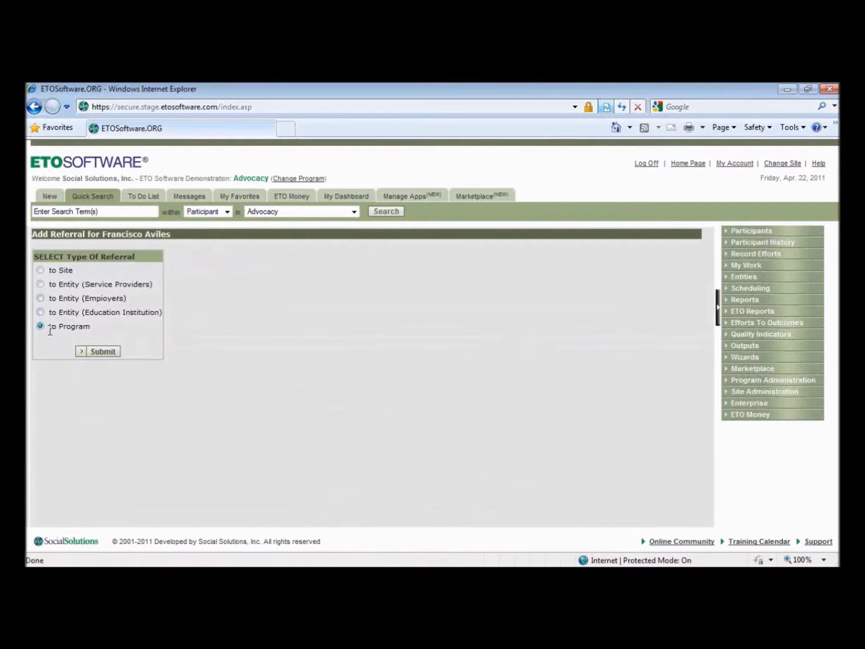
click(103, 351)
Step: Set the referral program to High School and the reason to Financial Management/Account
click(276, 279)
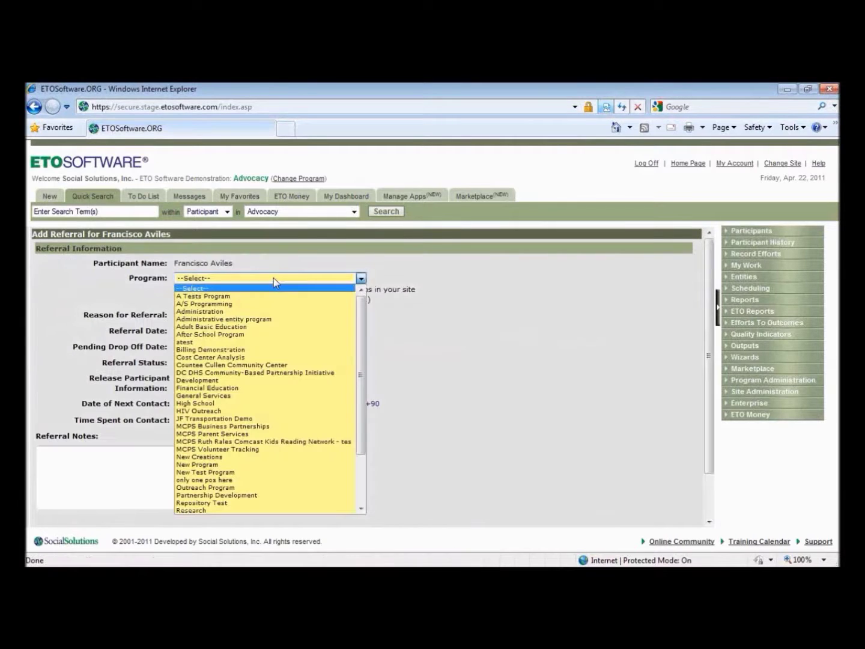
click(210, 403)
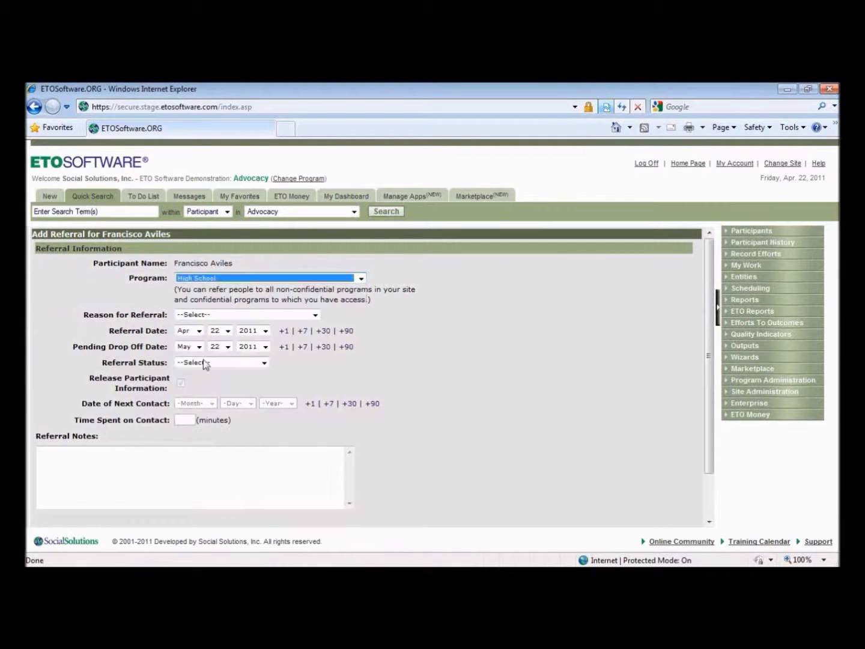
click(206, 315)
click(206, 409)
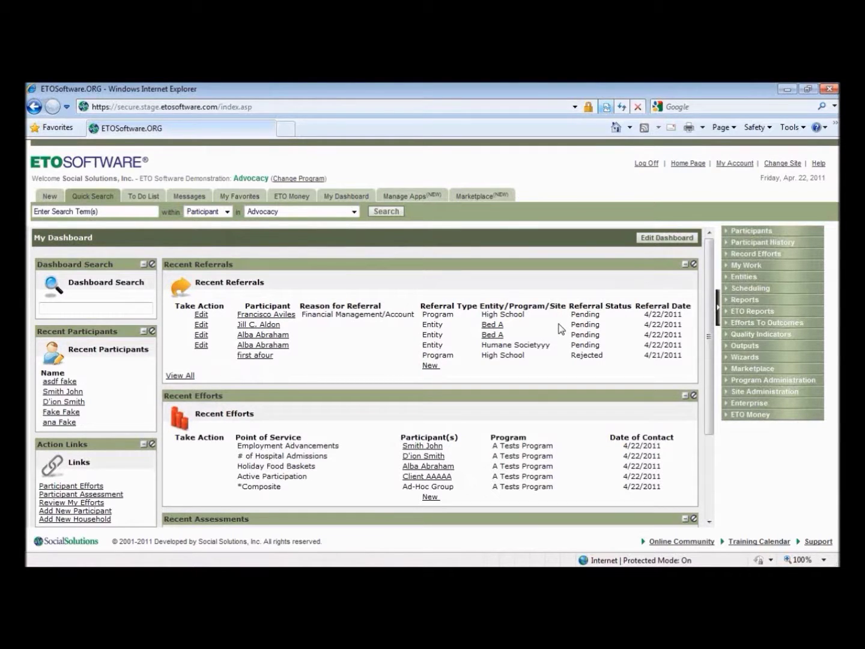
click(183, 376)
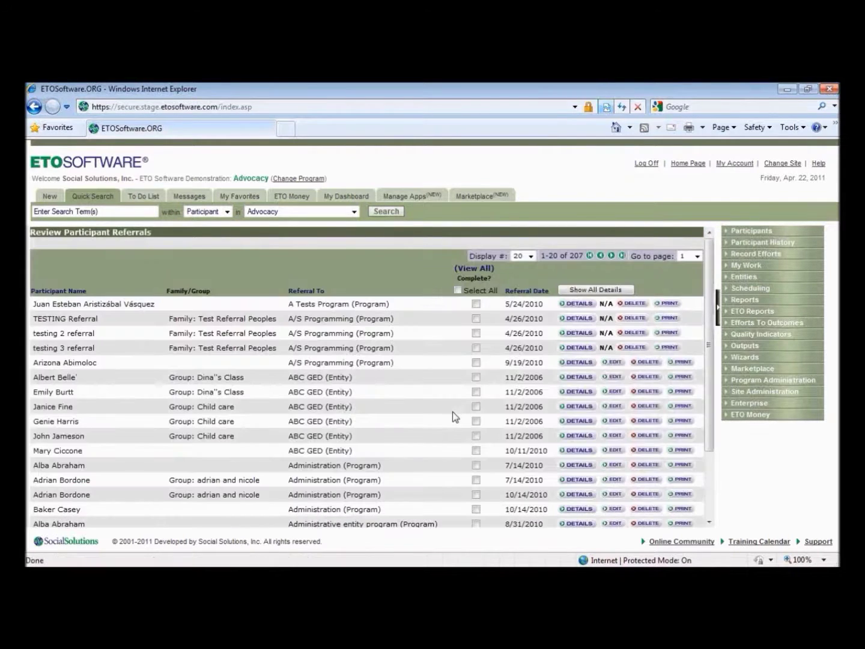
click(772, 251)
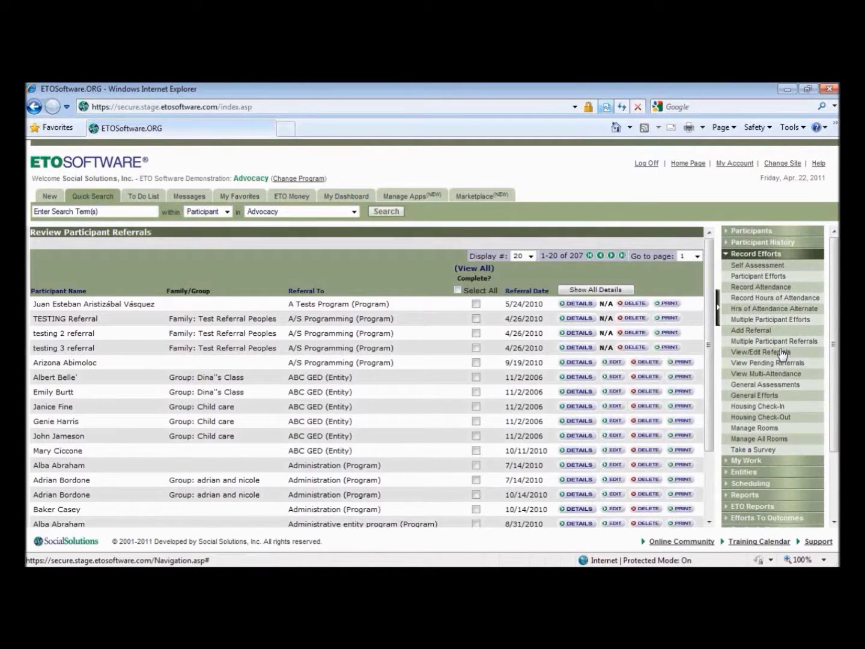
click(341, 197)
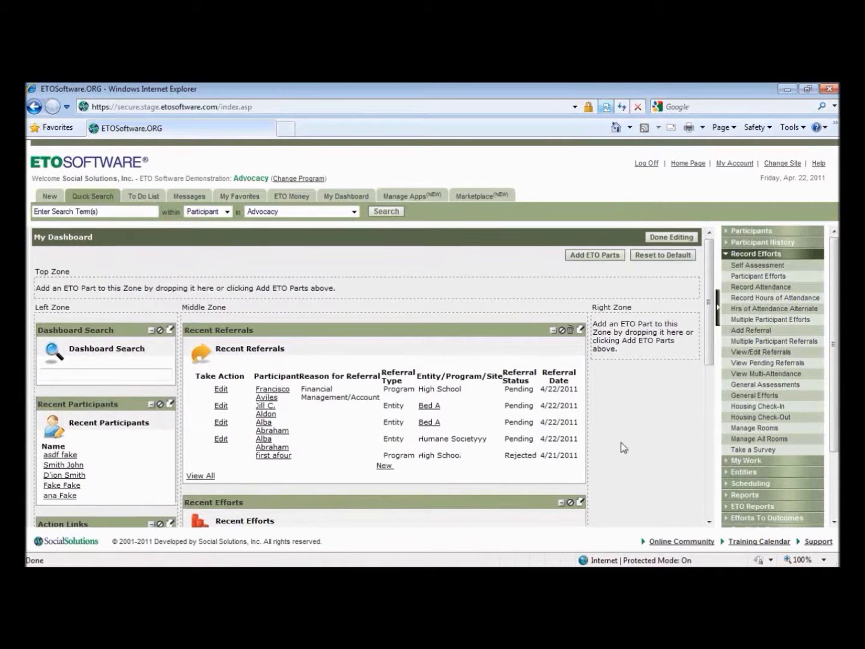
Step: Filter Recent Efforts by Point of Service to a single service plan
scroll(622, 448, down, 5)
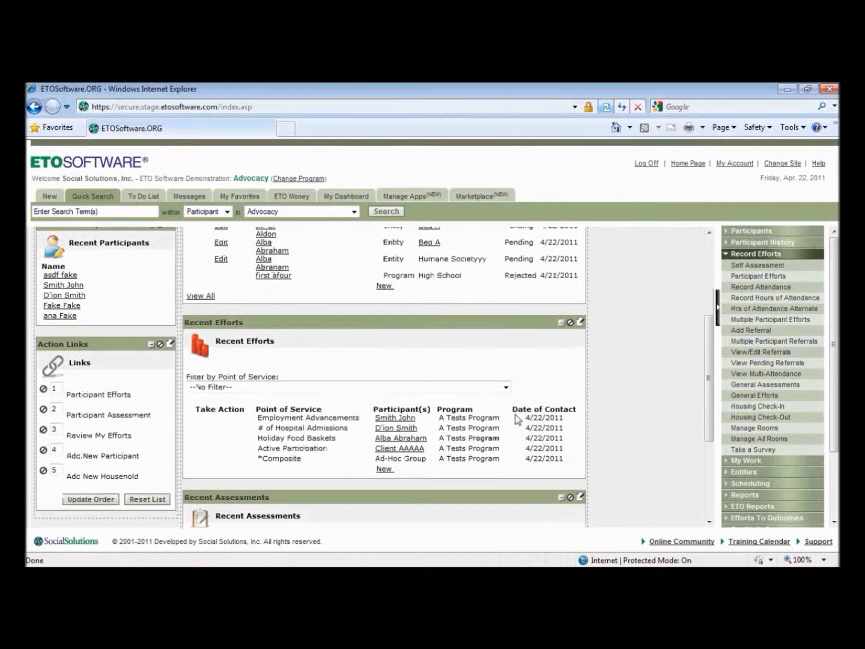
click(507, 388)
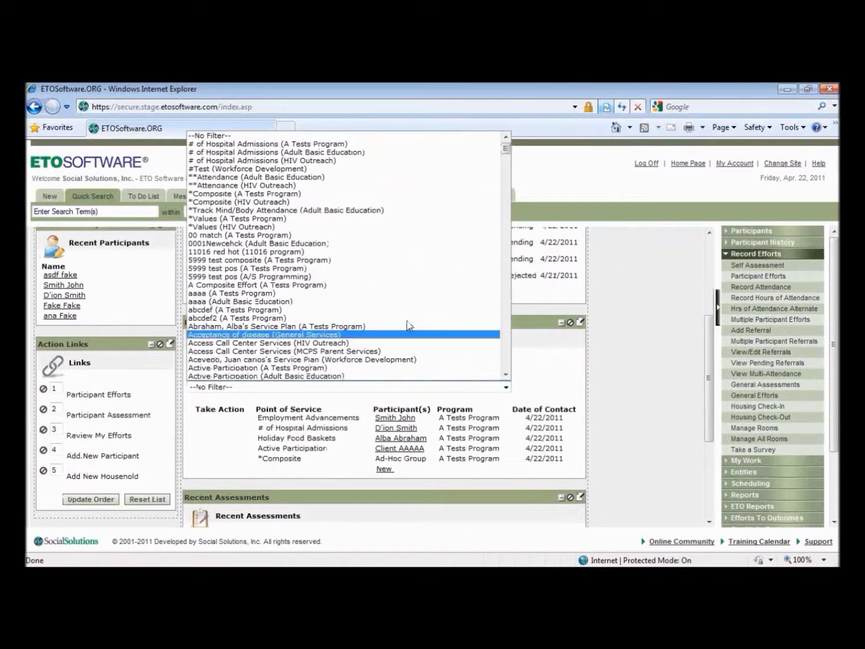
click(336, 327)
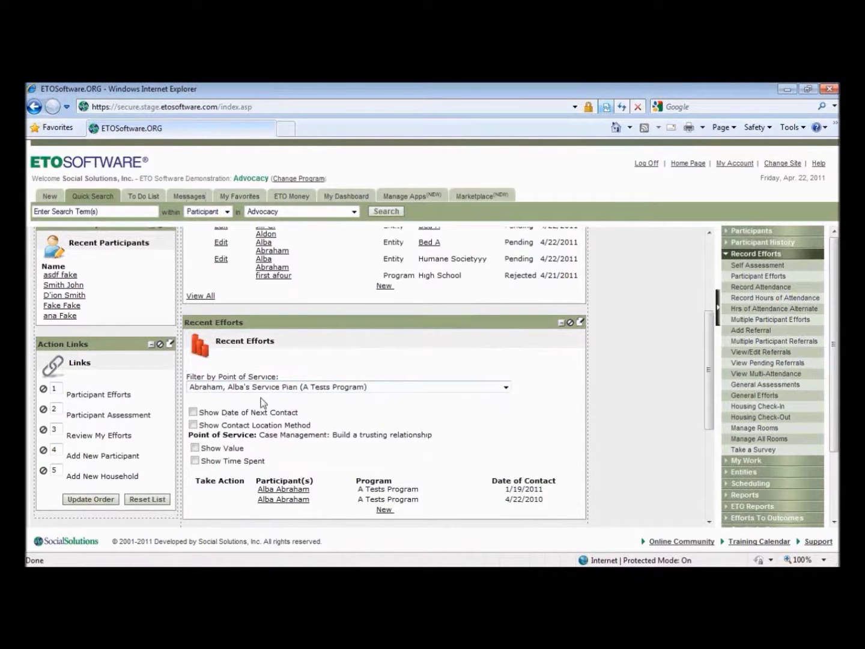
Step: Show Date of Next Contact, Contact Location Method and Value columns, then finish editing
scroll(261, 404, down, 1)
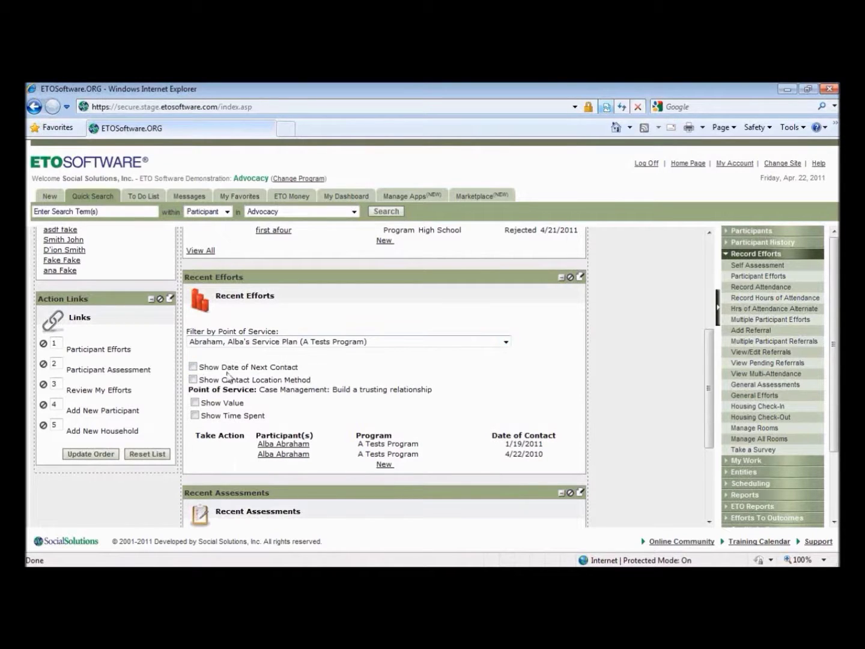
click(193, 366)
click(193, 379)
click(196, 403)
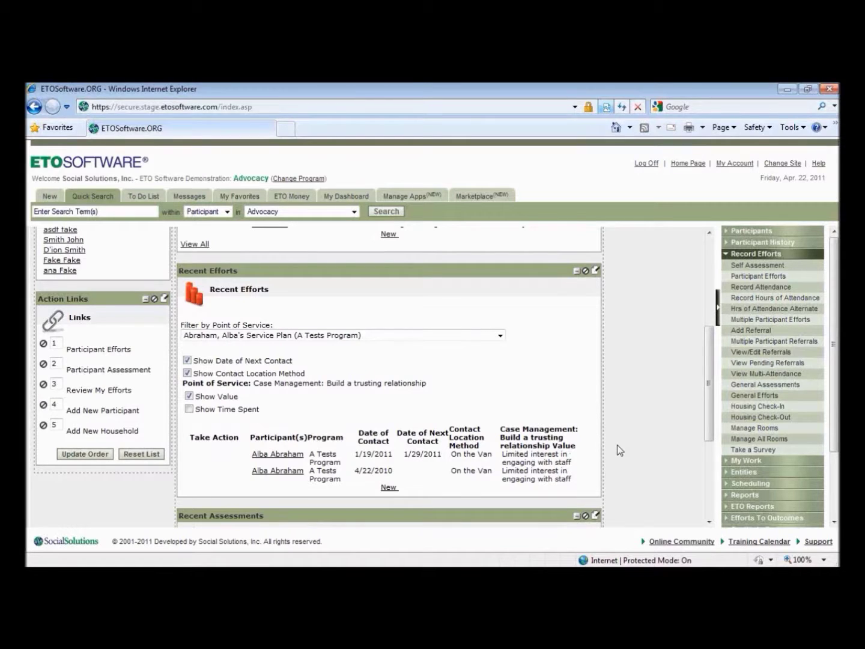
scroll(662, 436, up, 4)
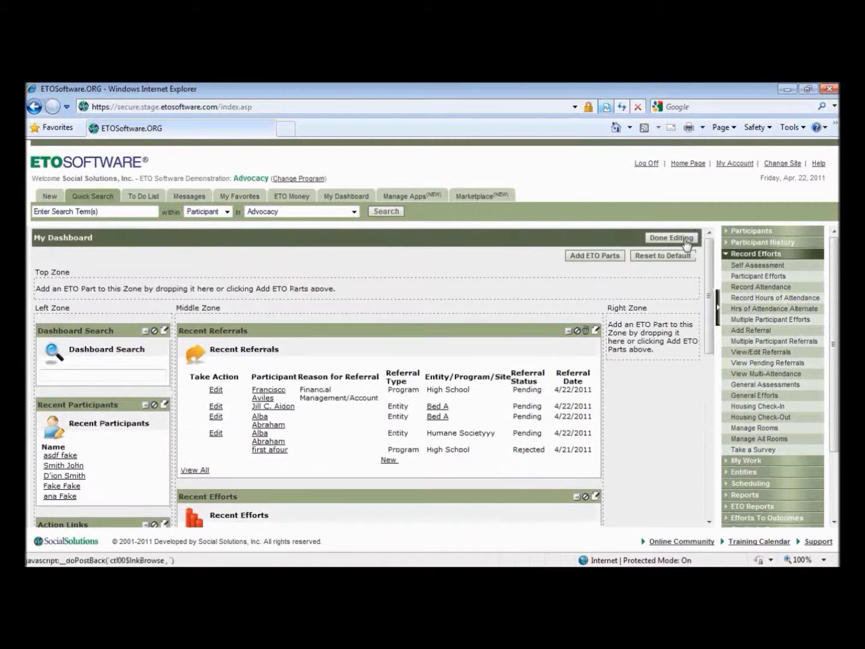
click(694, 238)
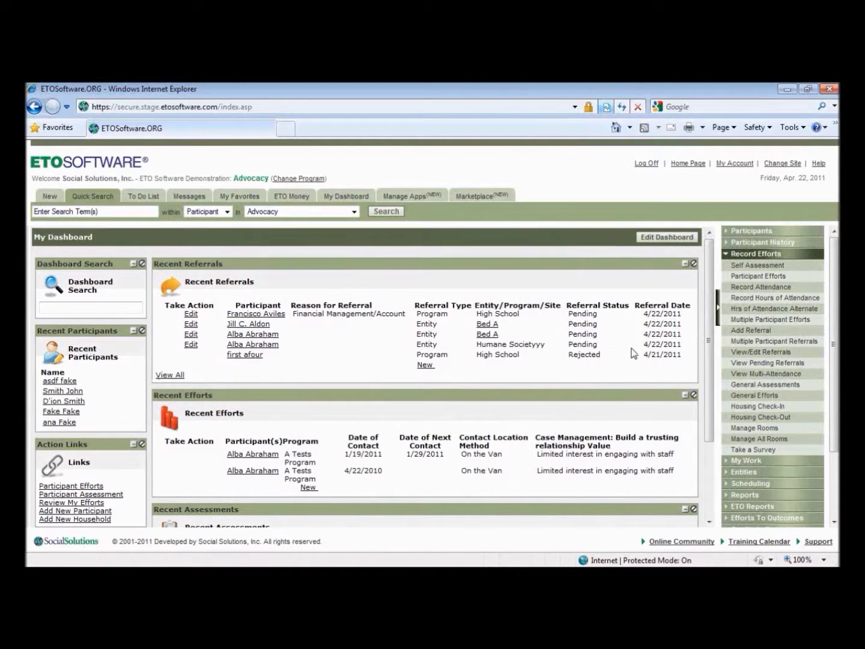
Step: Re-enter dashboard editing and filter Recent Assessments to Lunch time feedback
scroll(634, 353, down, 1)
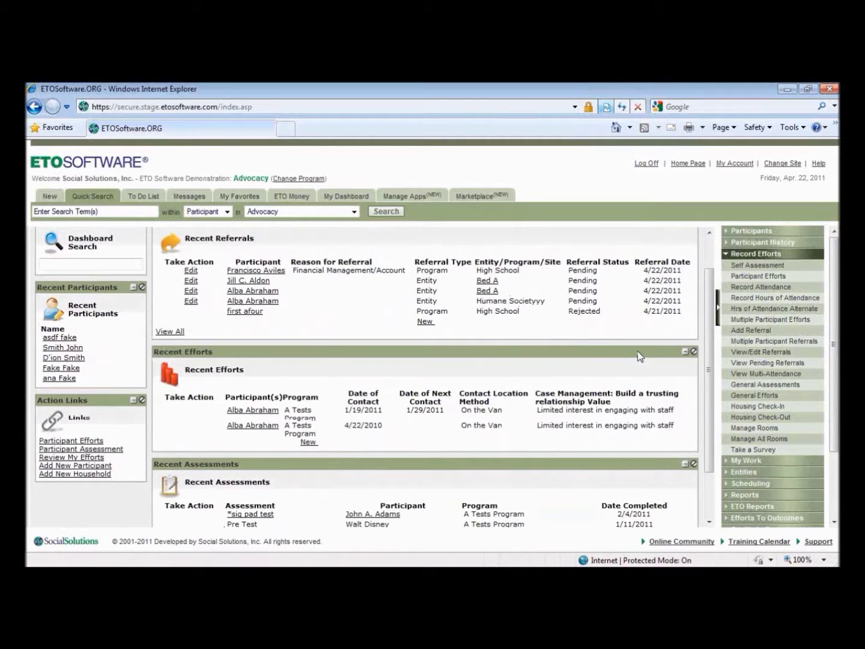
scroll(641, 355, up, 1)
click(667, 238)
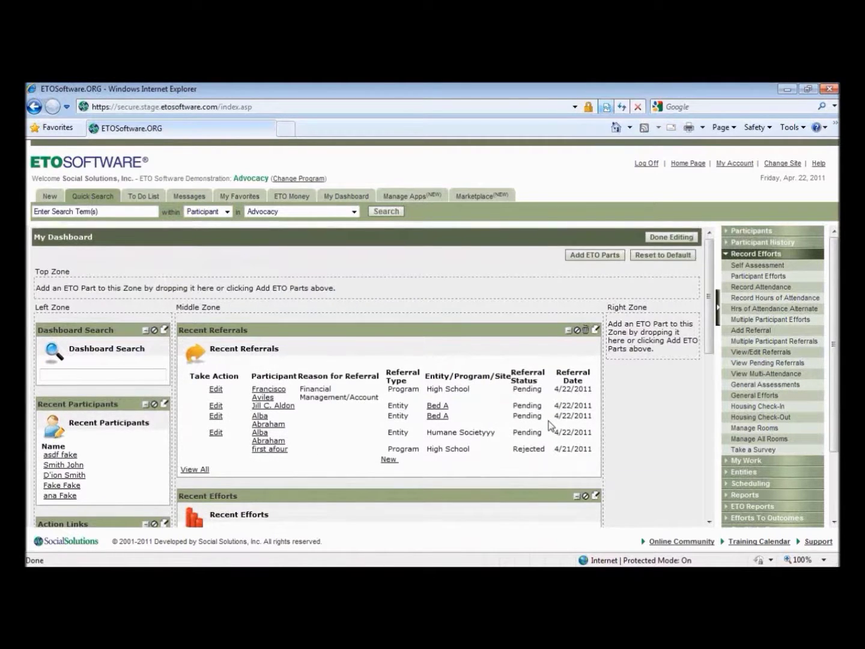
scroll(549, 425, down, 1)
scroll(614, 430, down, 3)
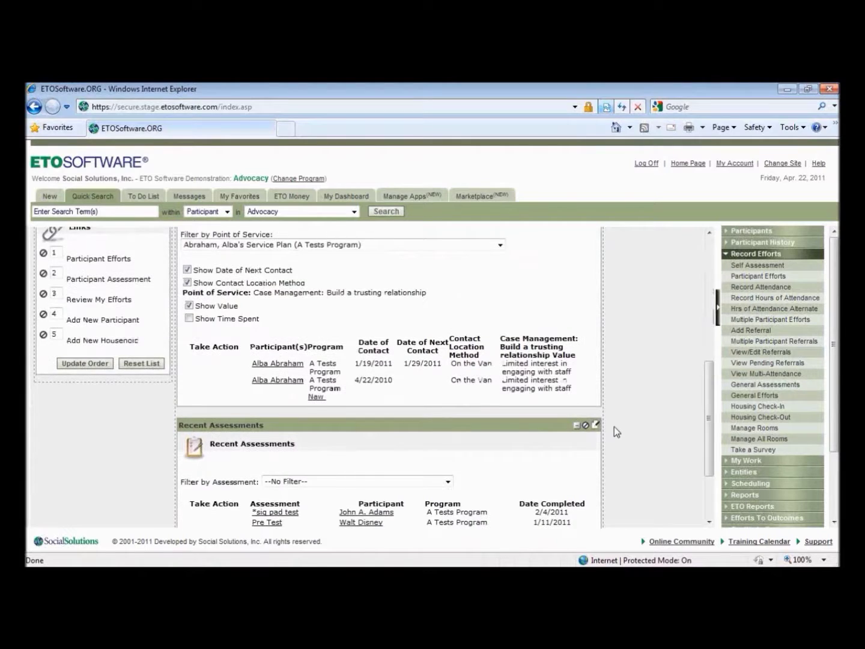
scroll(614, 426, down, 1)
click(435, 440)
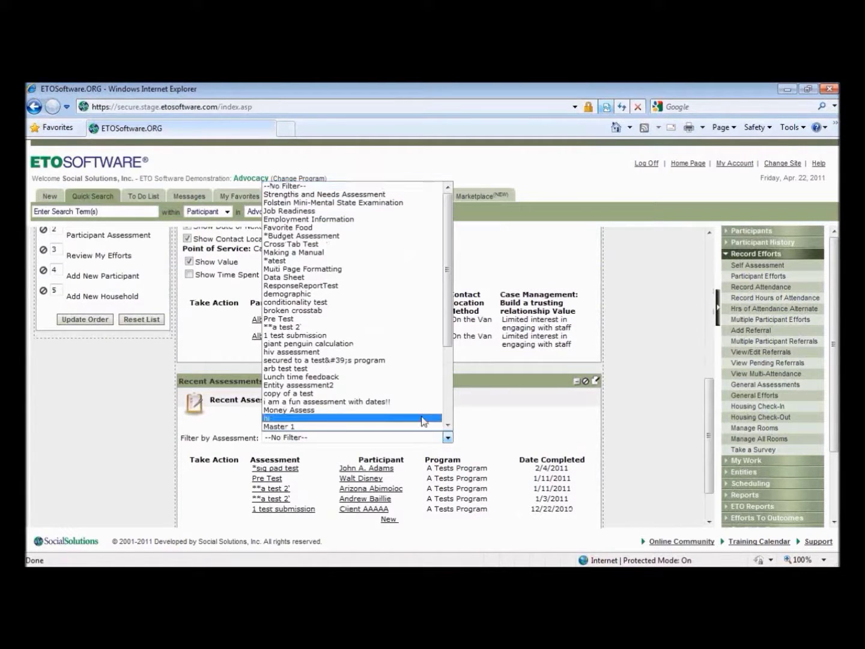
click(345, 377)
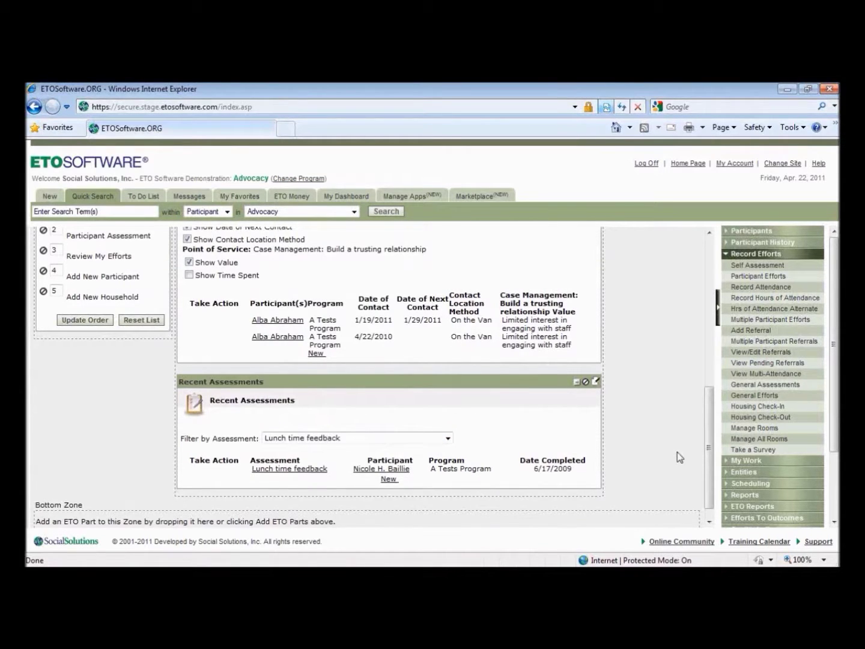
scroll(678, 452, up, 6)
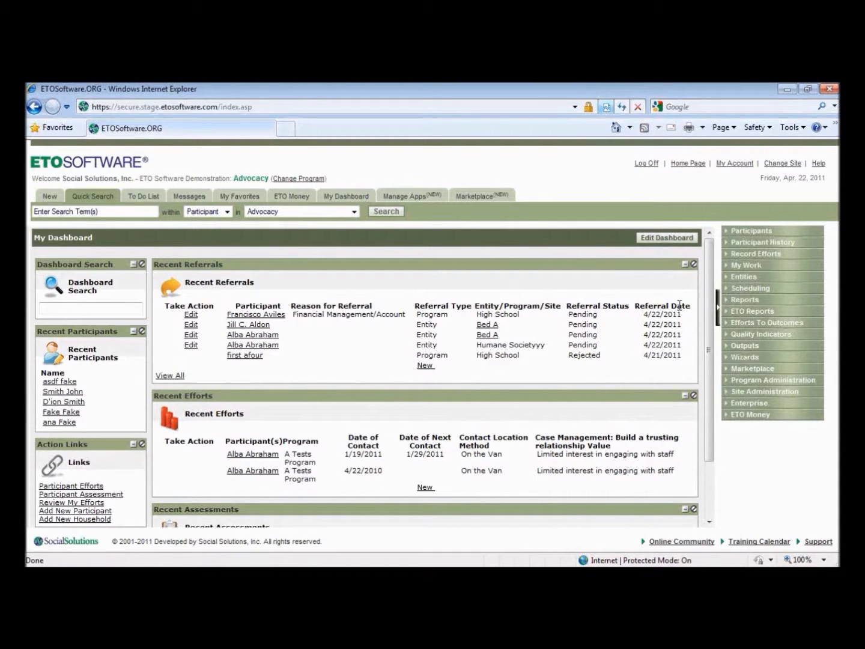
Step: Create a new Staff Dashboard type template scoped to Site under Manage Dashboard Templates
click(770, 393)
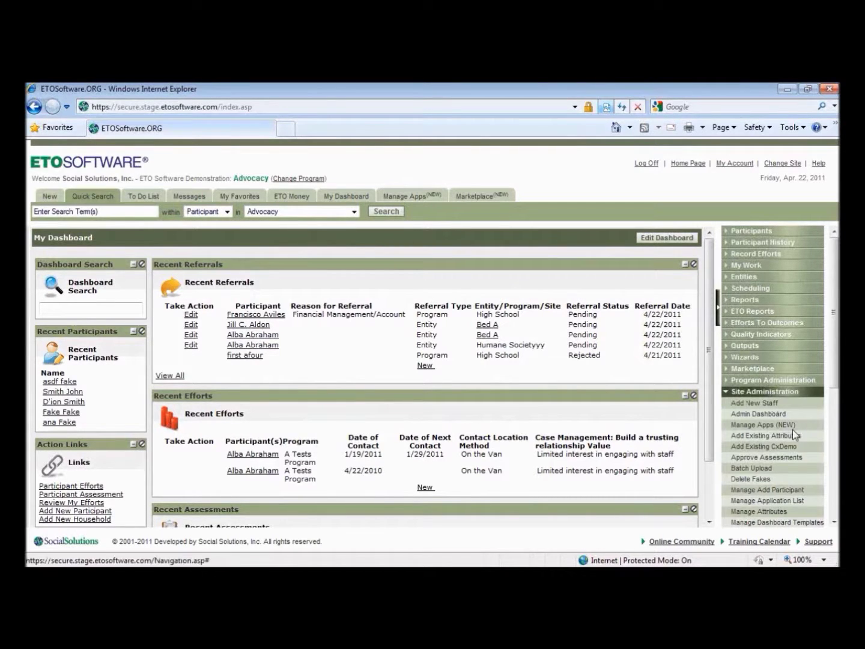
click(801, 525)
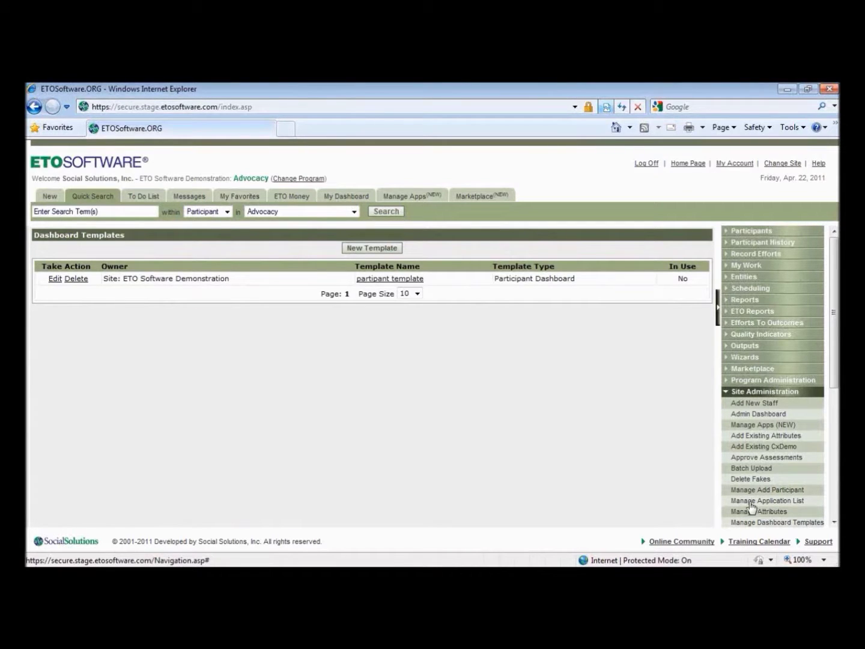
click(380, 251)
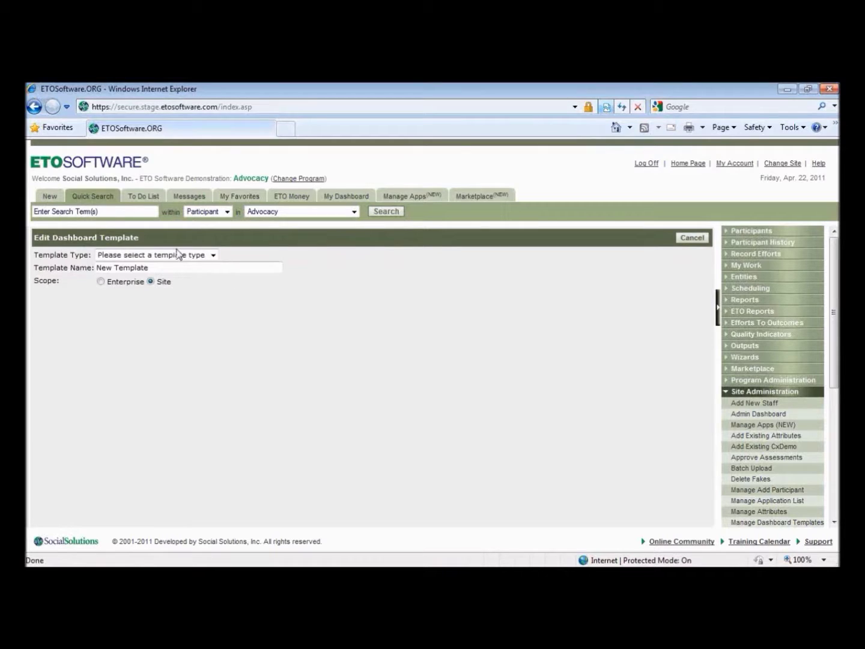
click(212, 255)
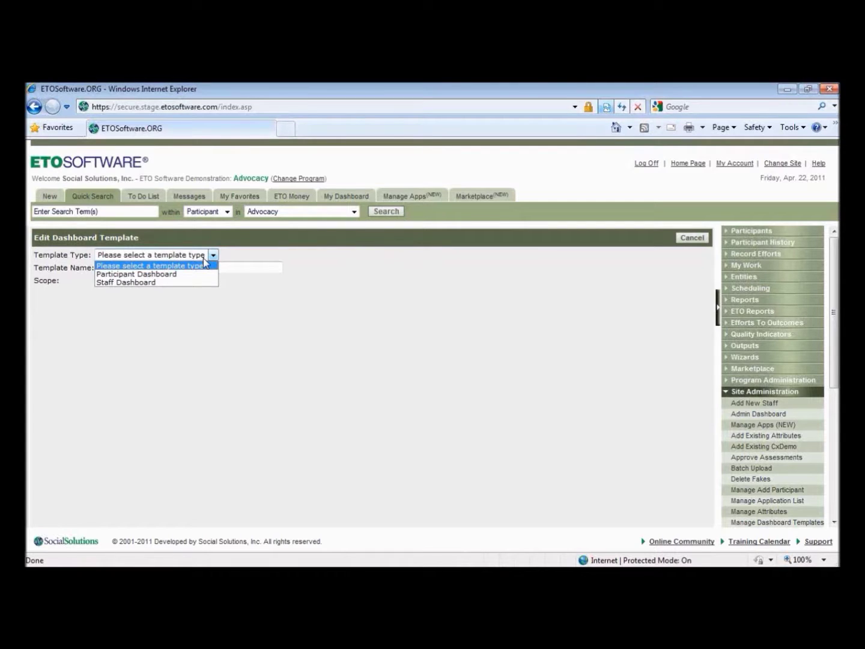
click(160, 282)
click(151, 278)
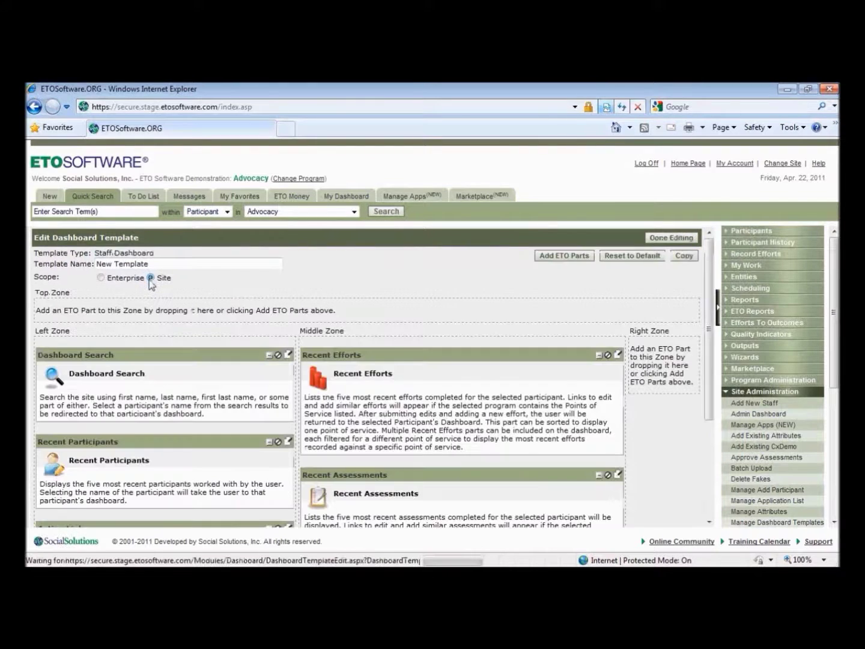
Step: Name the template 'Staff Dashboard Template', move Recent Efforts to the Right Zone and reposition Action Links
triple_click(180, 263)
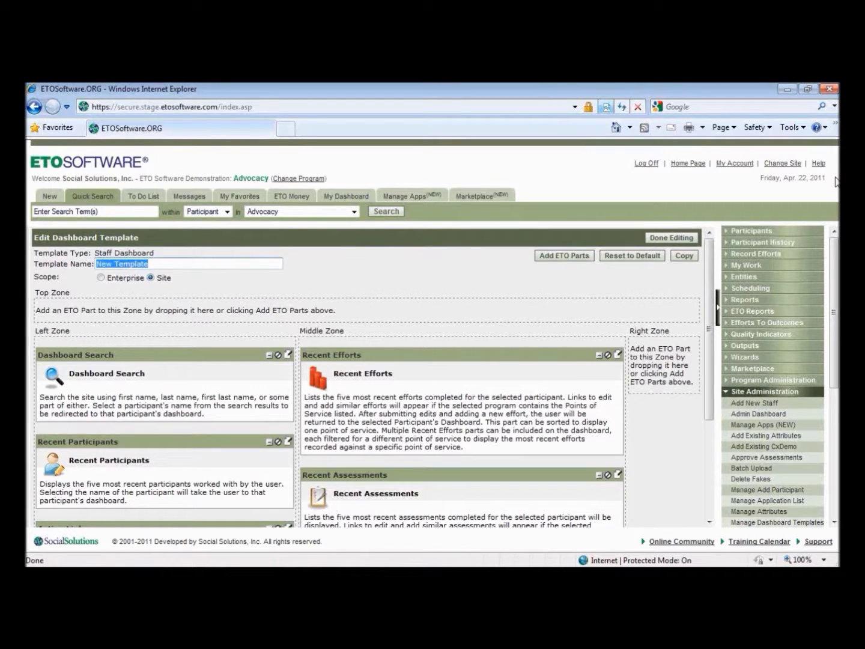
text(Staff Dashboard Template)
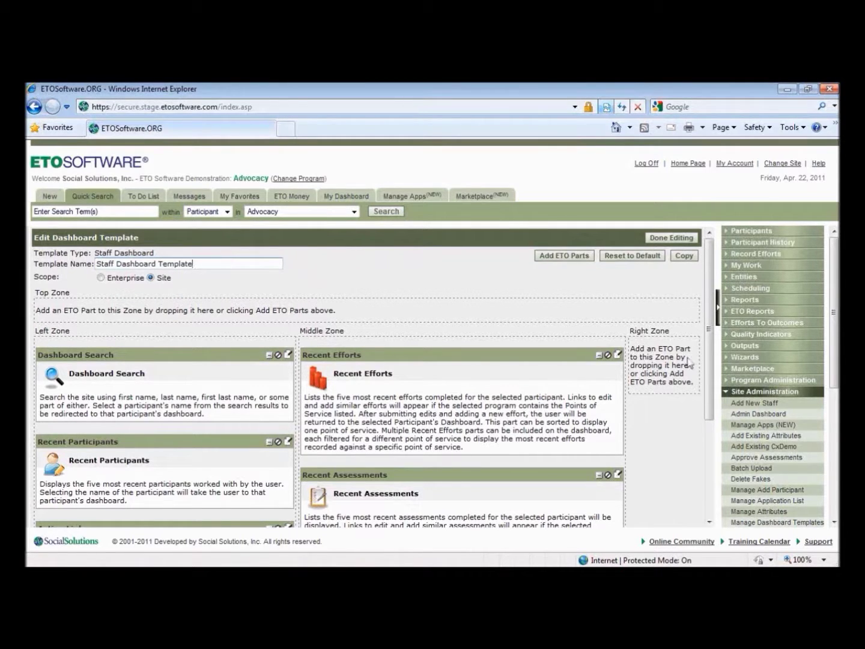
drag(710, 331, 711, 400)
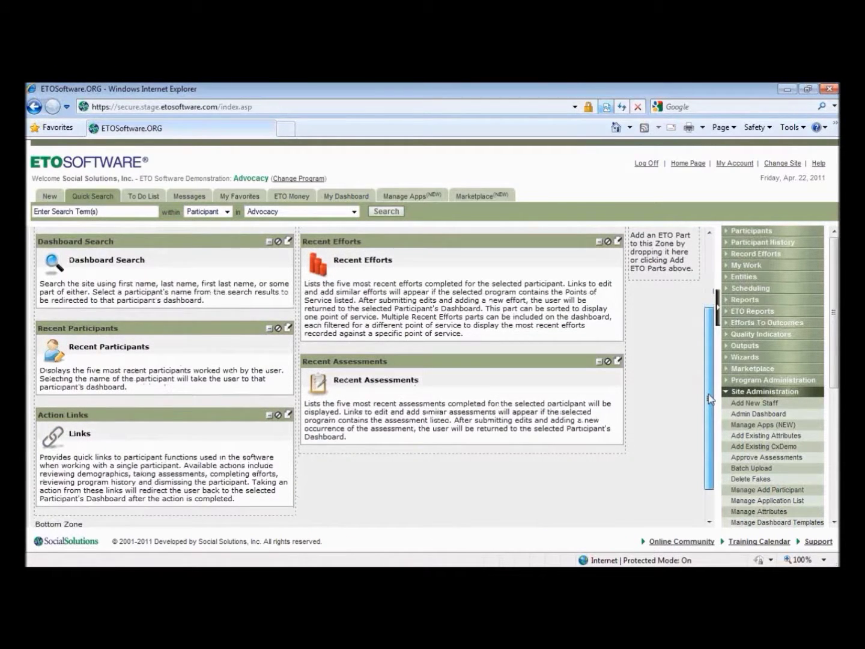
drag(710, 399, 711, 346)
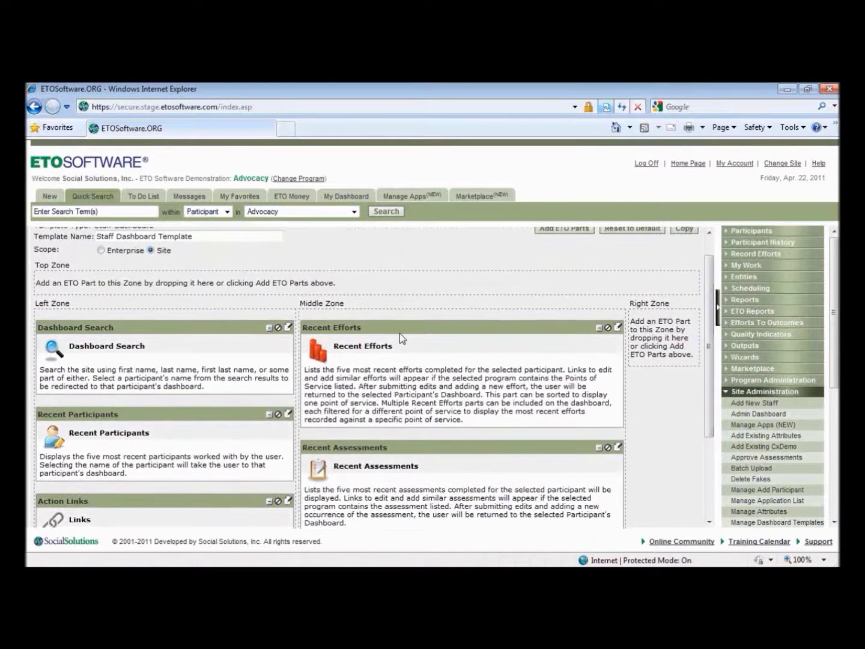
drag(400, 333, 655, 338)
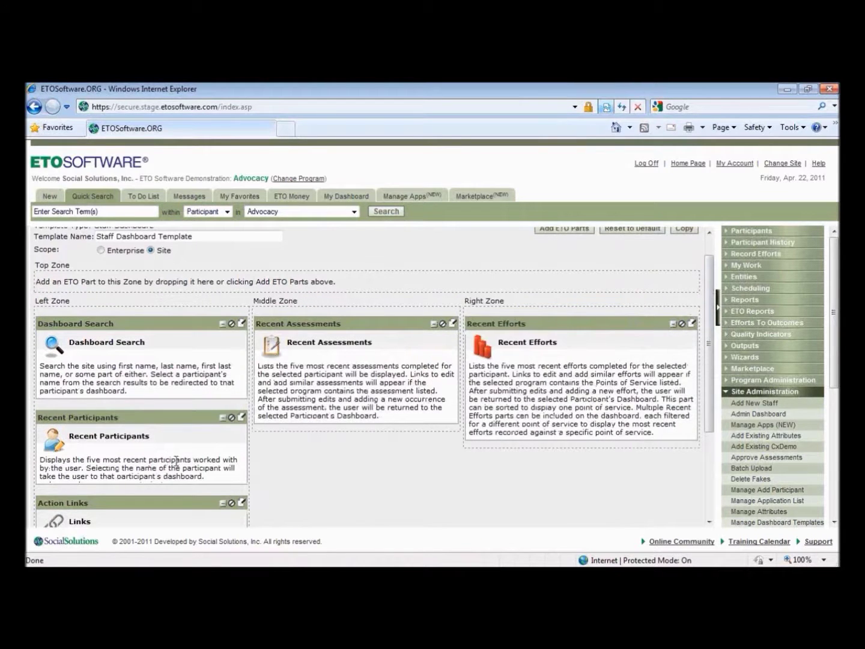
drag(144, 504, 190, 402)
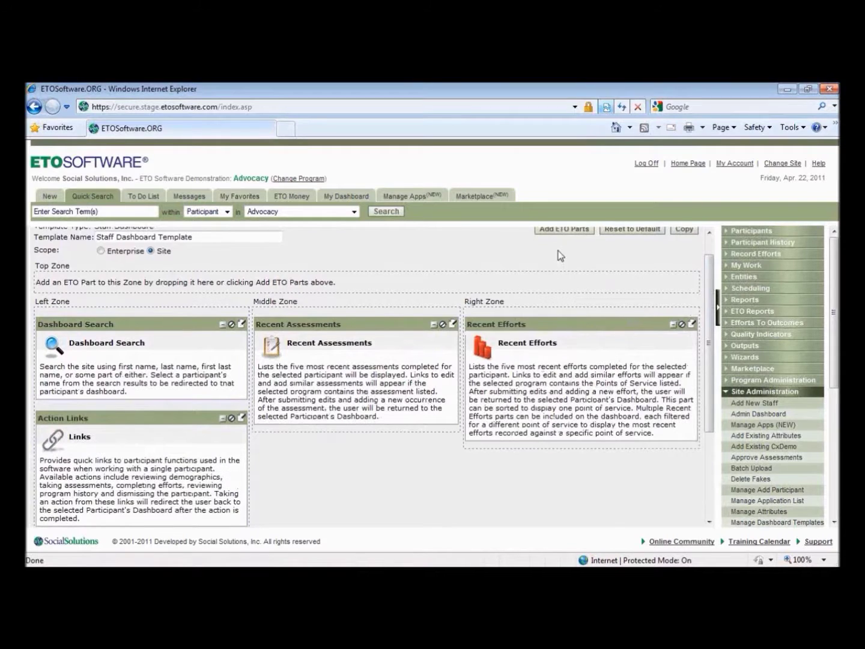
Step: Add the Recent Referrals part from the ETO parts catalog and finish editing
scroll(562, 257, up, 1)
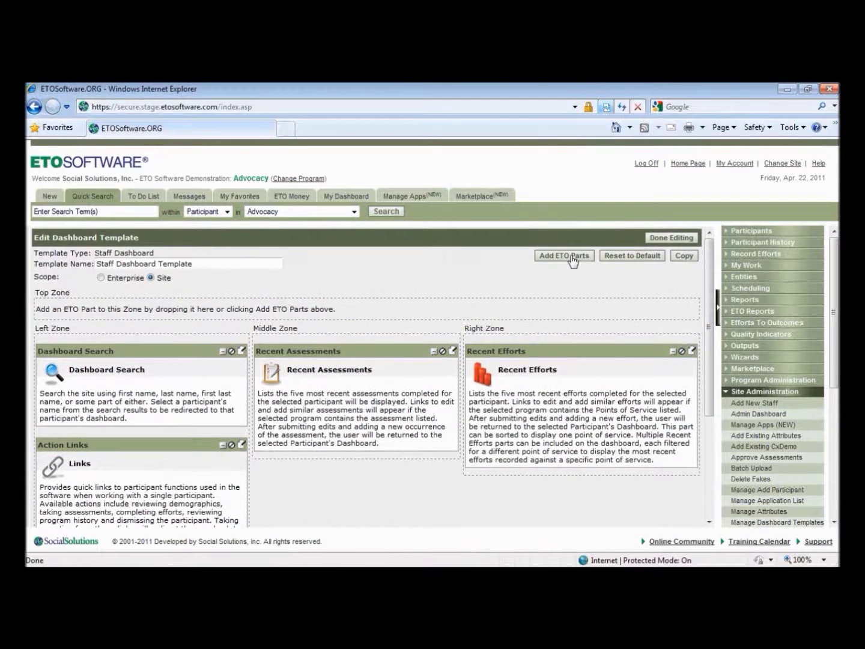
click(572, 256)
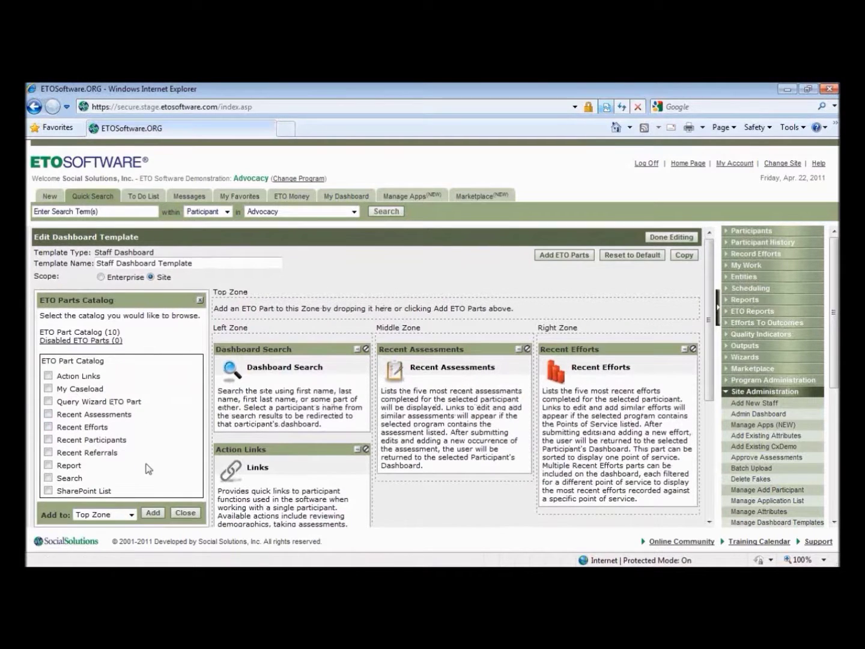
scroll(136, 462, down, 1)
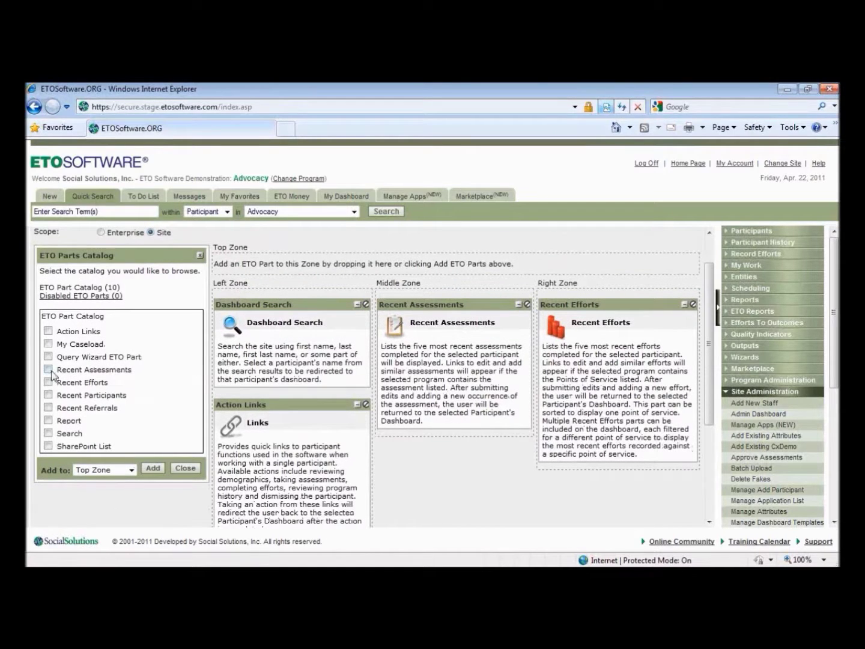
click(48, 407)
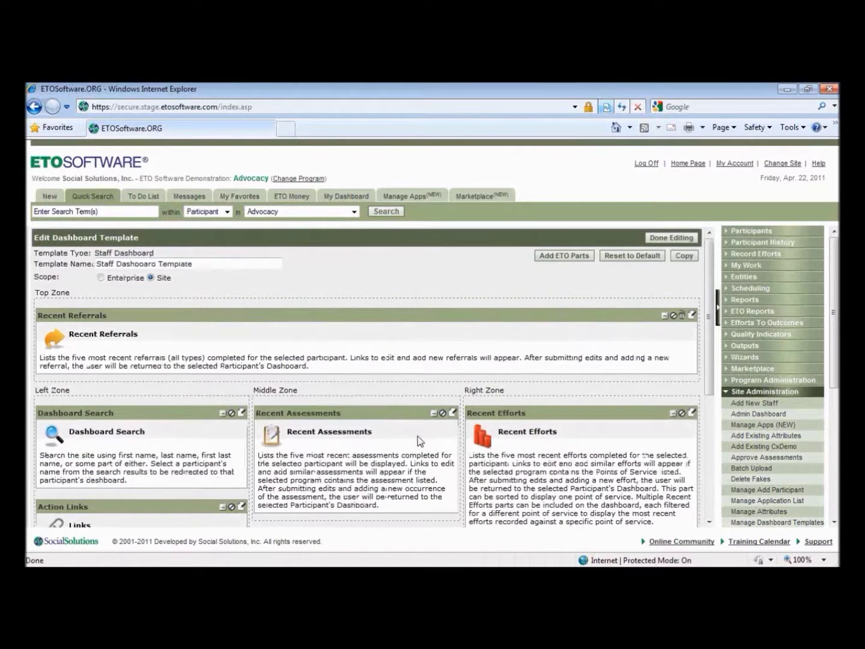
click(679, 241)
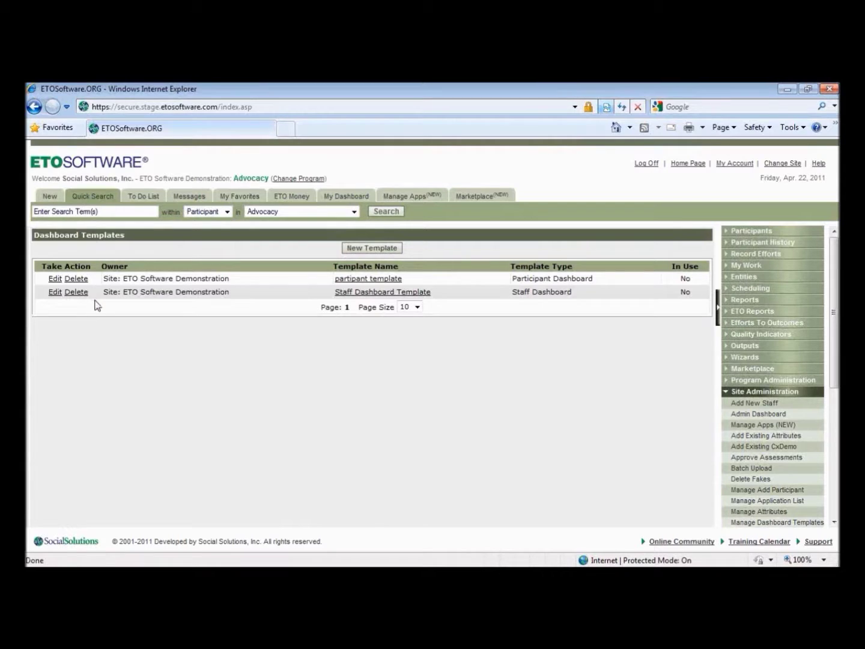
Step: Assign the template to the ETO Software Demonstration site with Administration, Adult Basic Education and Advocacy programs
click(368, 293)
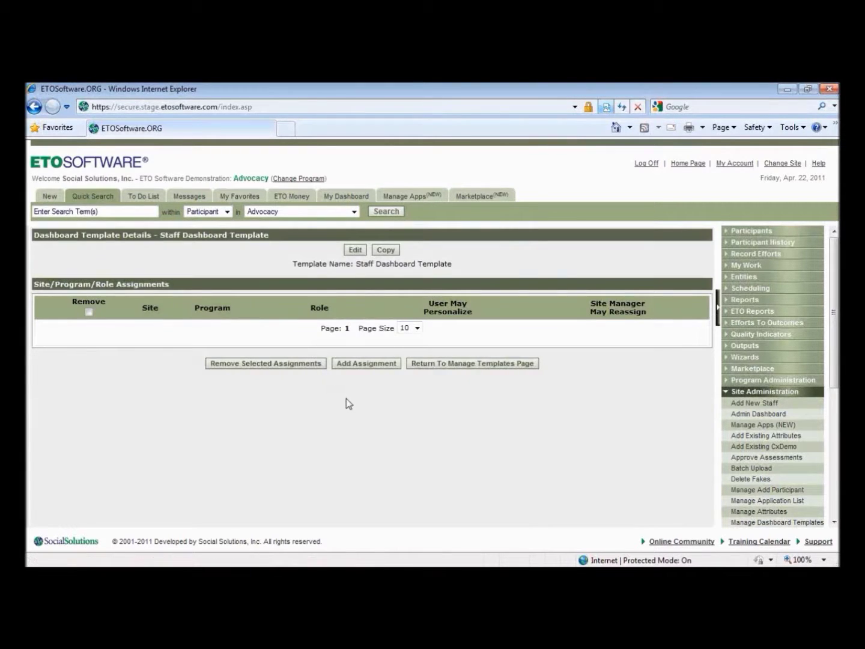
click(353, 365)
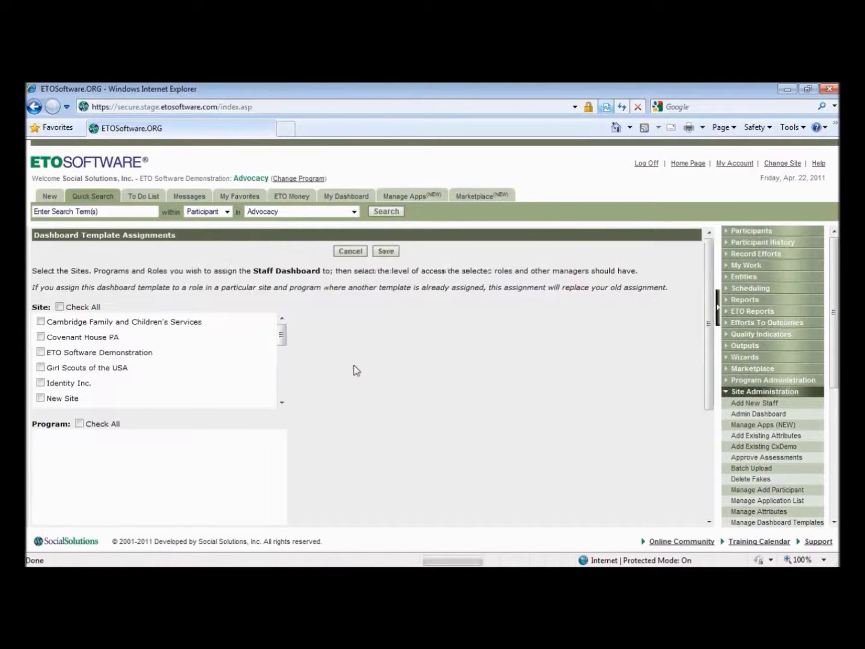
click(40, 352)
click(40, 469)
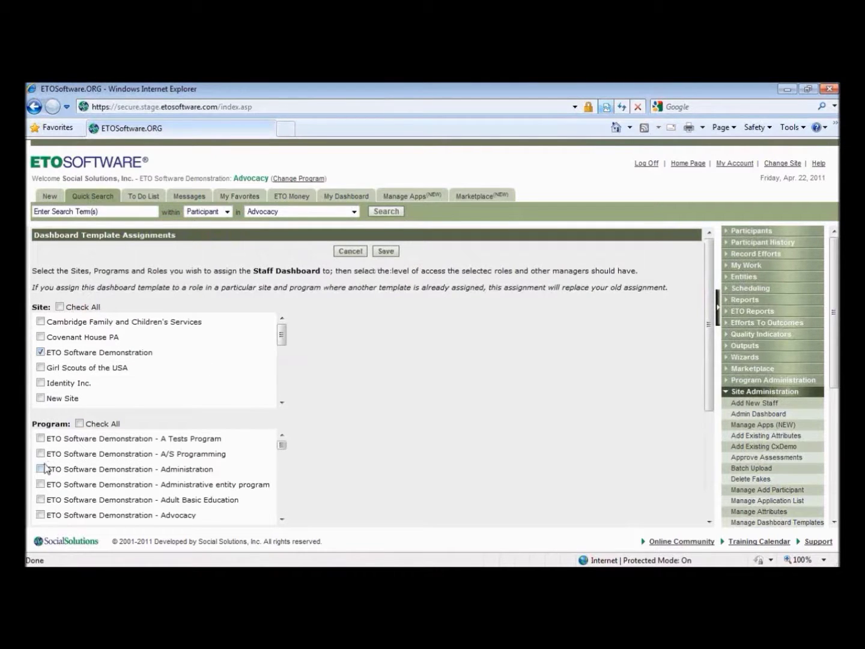
click(40, 499)
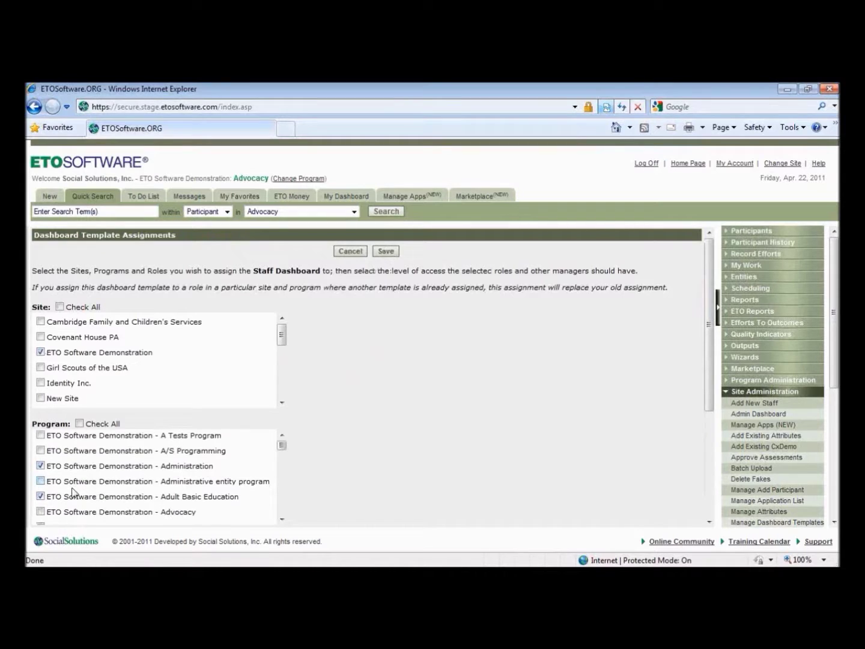
scroll(66, 495, down, 1)
click(40, 500)
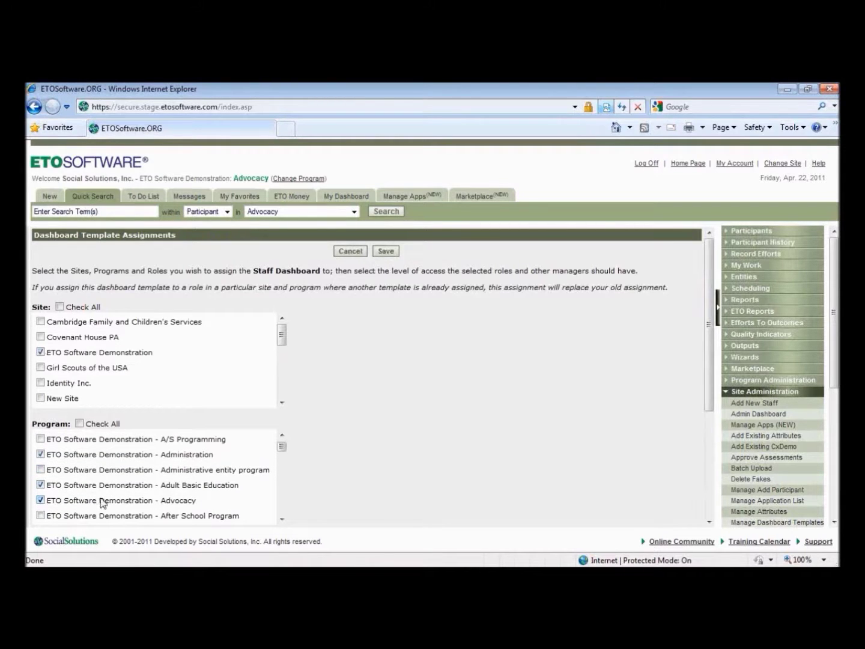
Step: Add Developer, Enterprise Manager, Site Manager and Department Head roles, allow own-dashboard editing, and save
scroll(102, 503, down, 1)
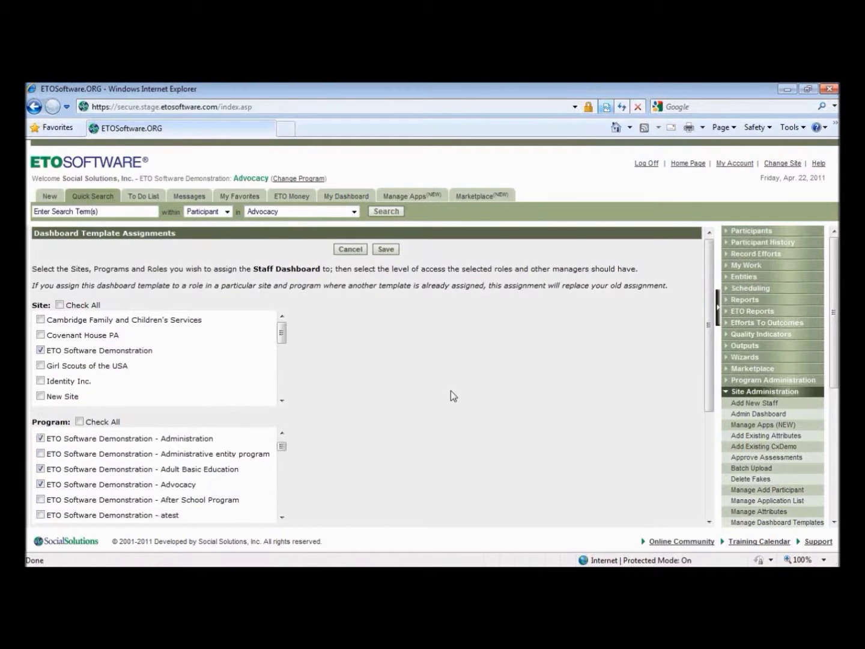
scroll(450, 390, down, 3)
click(40, 374)
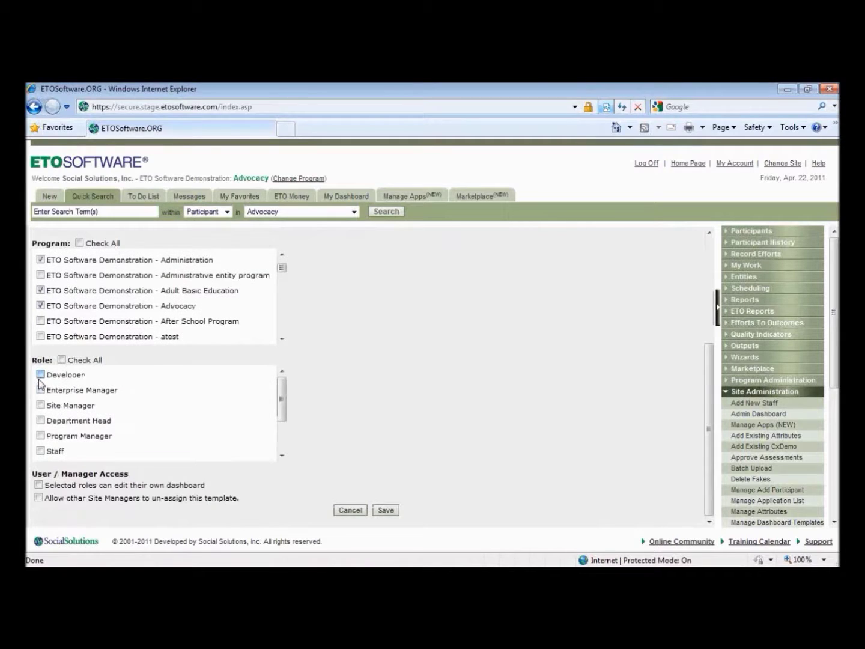
click(41, 390)
click(40, 405)
click(41, 420)
click(38, 486)
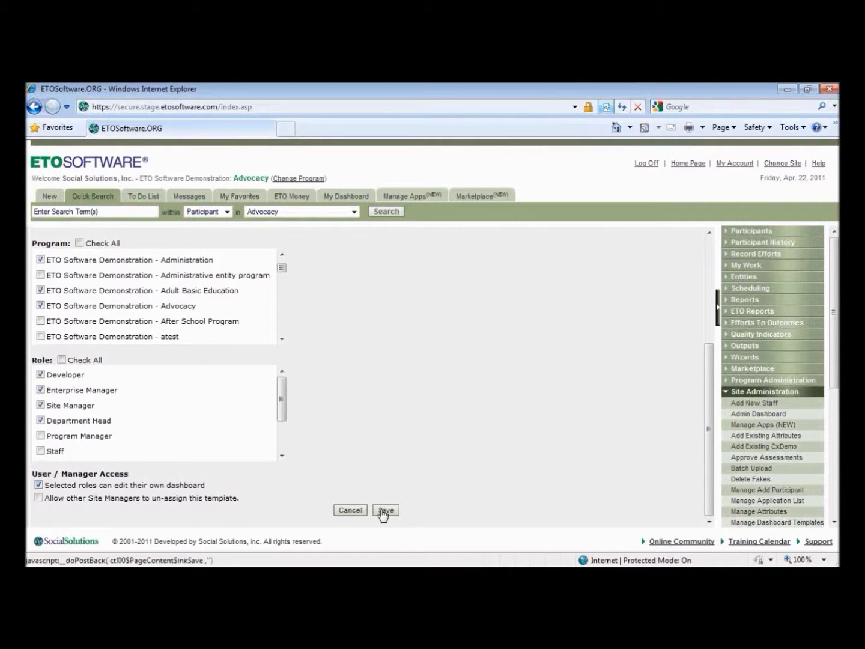
click(385, 510)
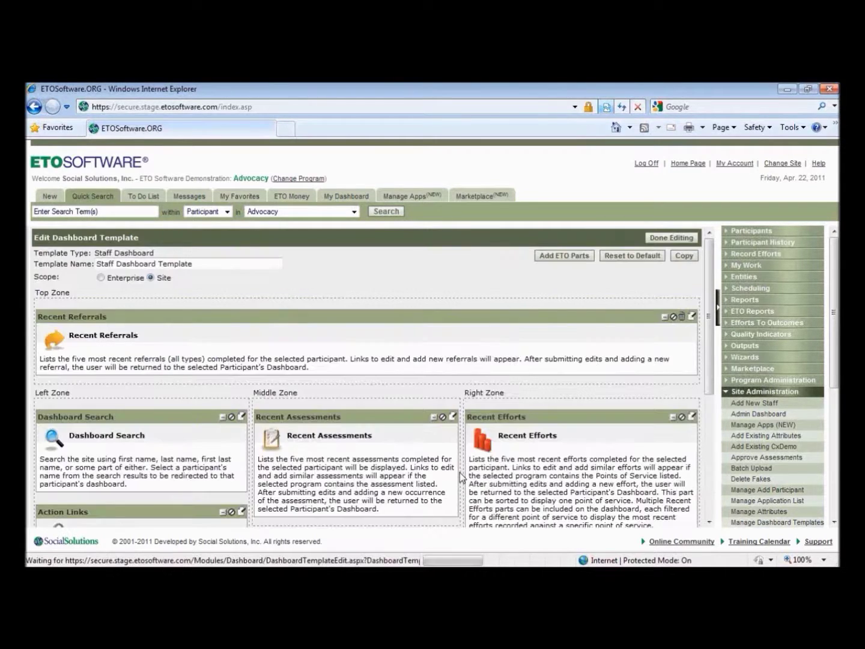
Step: Finish editing the Staff Dashboard Template and return to My Dashboard
click(668, 238)
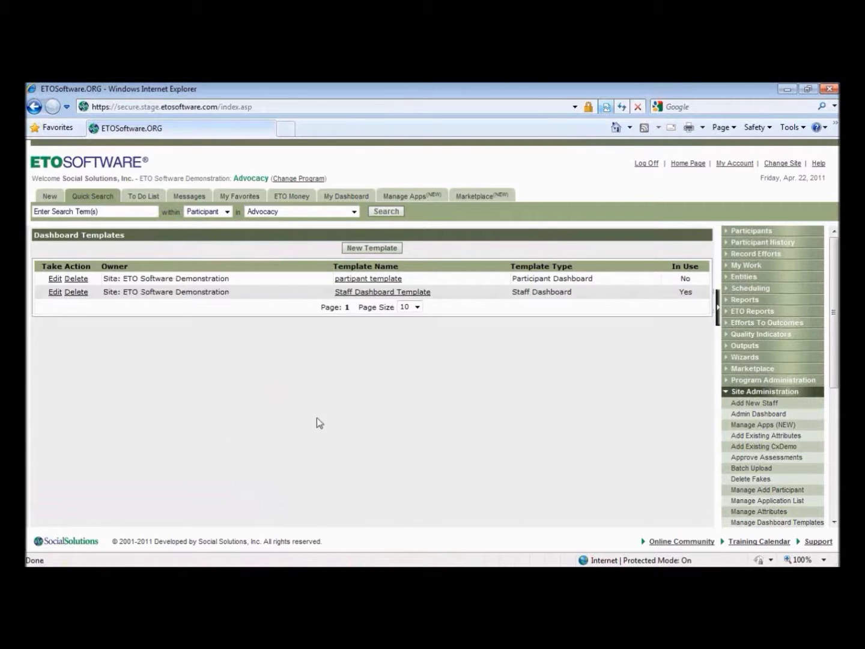
click(337, 198)
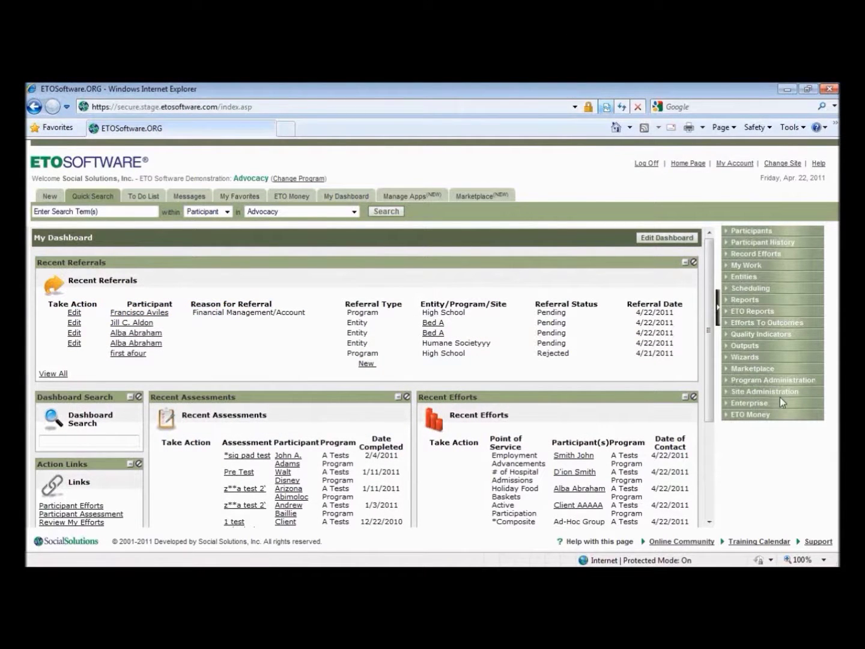
Step: Expand Site Administration in the My Dashboard sidebar and scroll through its options
click(775, 392)
scroll(778, 471, down, 3)
scroll(780, 475, down, 5)
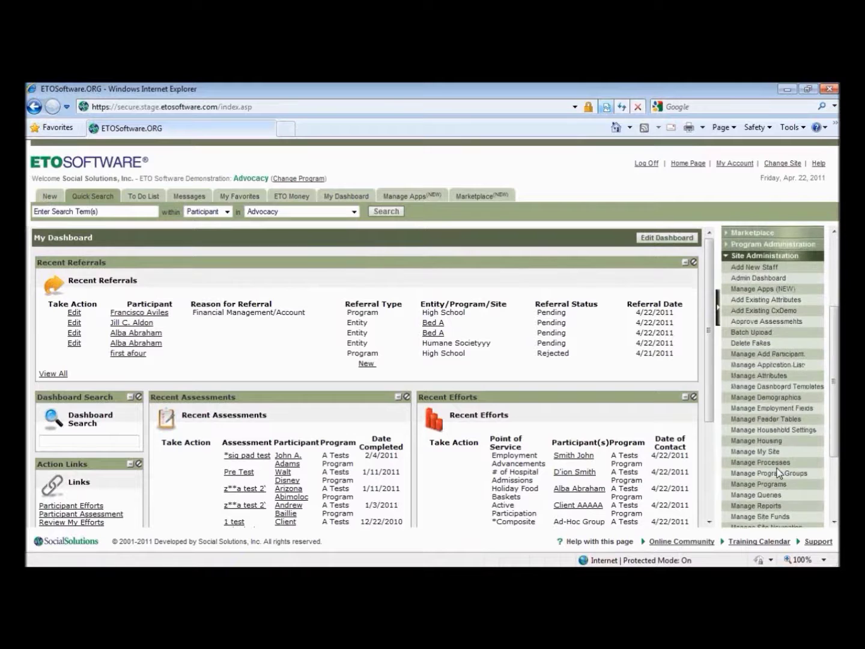
Step: Go to Manage Survey/Assessment and review the Household Budget assessment
click(789, 460)
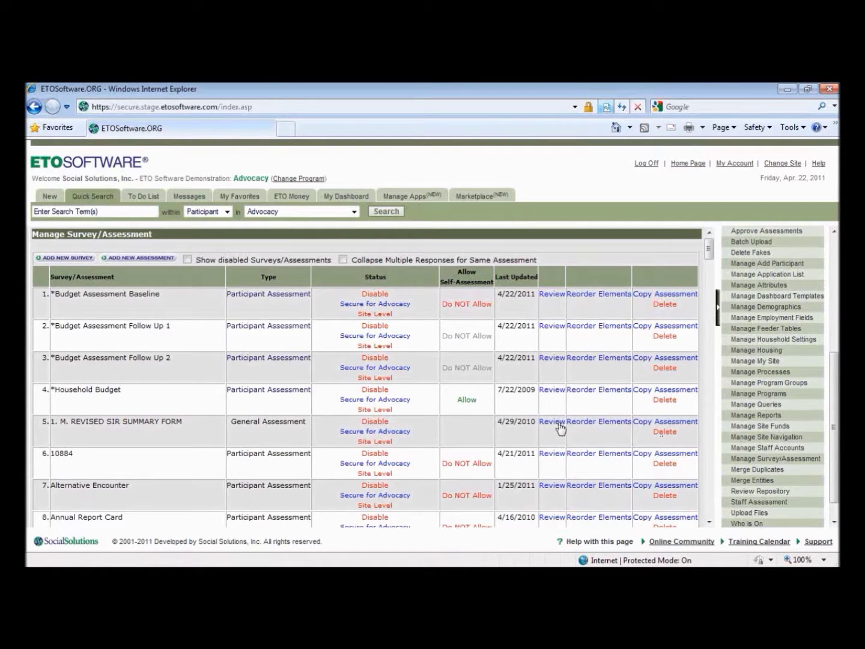
click(553, 390)
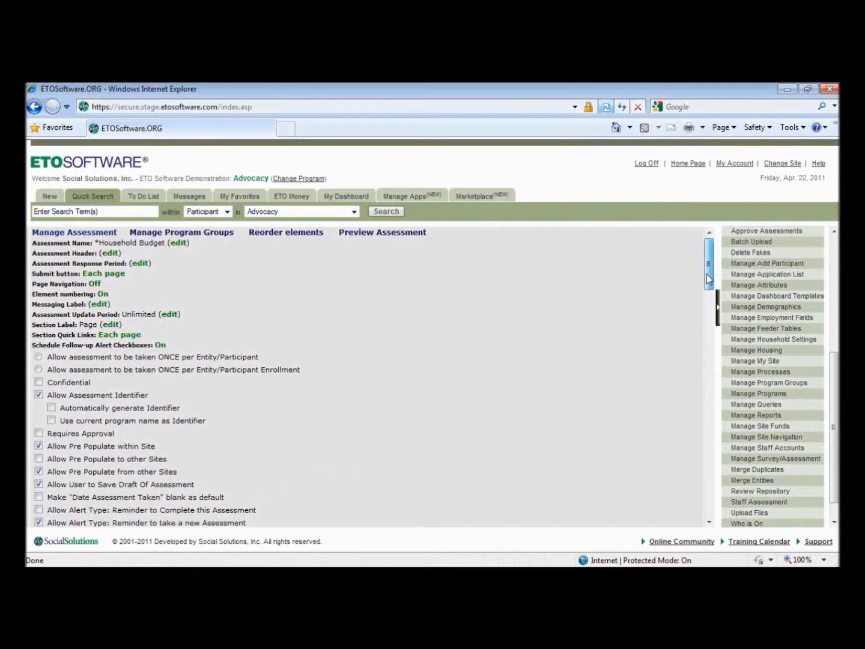
drag(707, 276, 686, 509)
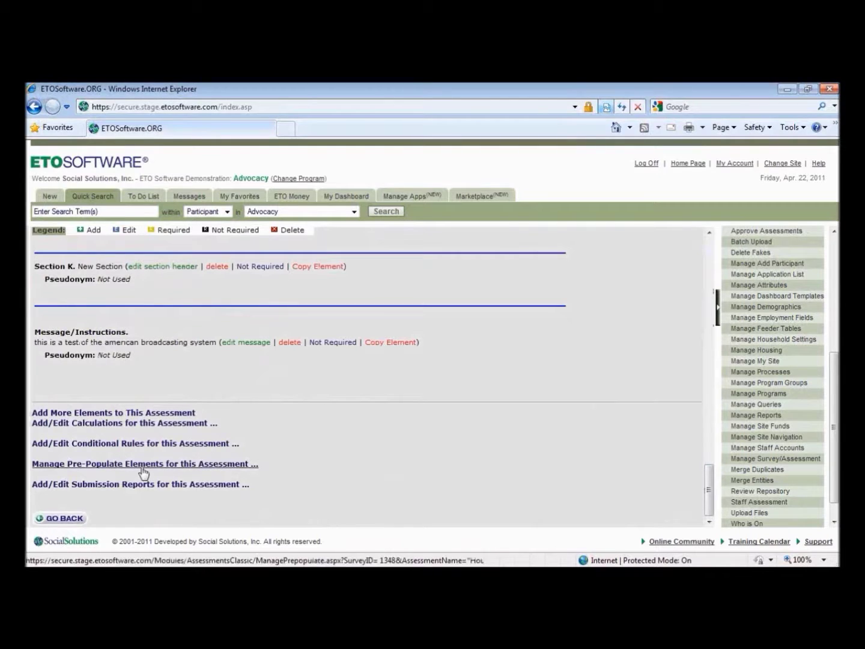
Step: Disable Allow to pre-populate for the Total element and save the pre-populate settings
click(90, 467)
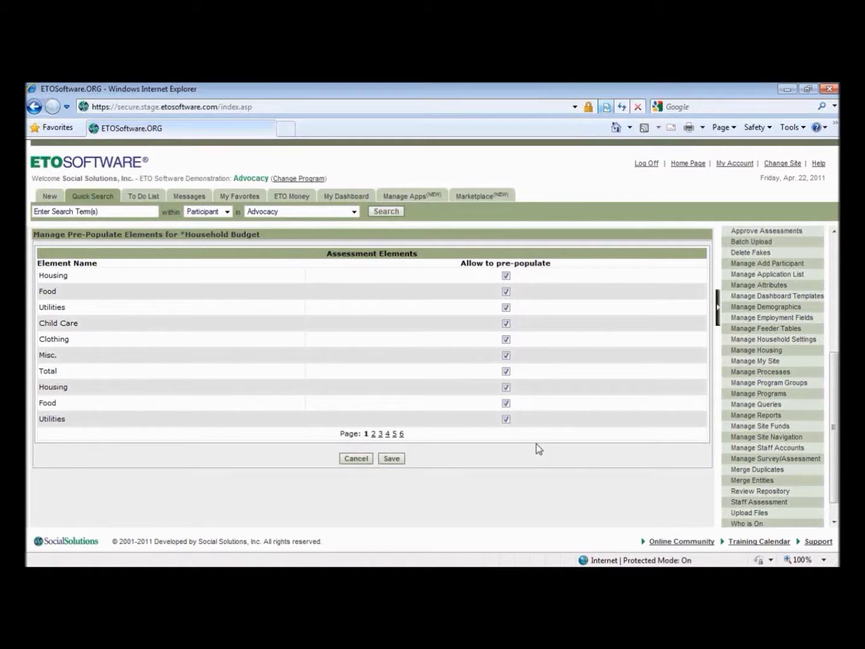
click(506, 371)
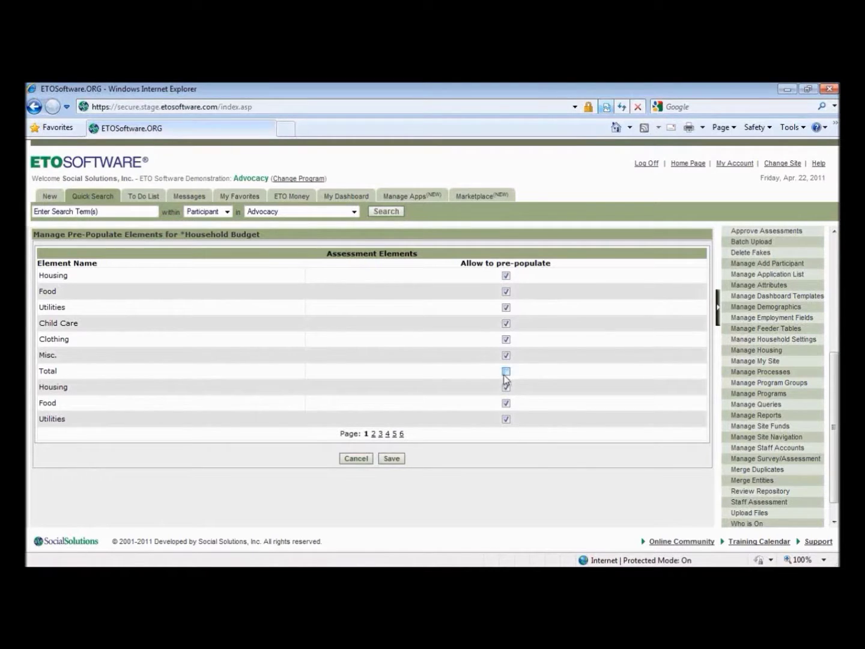
click(396, 460)
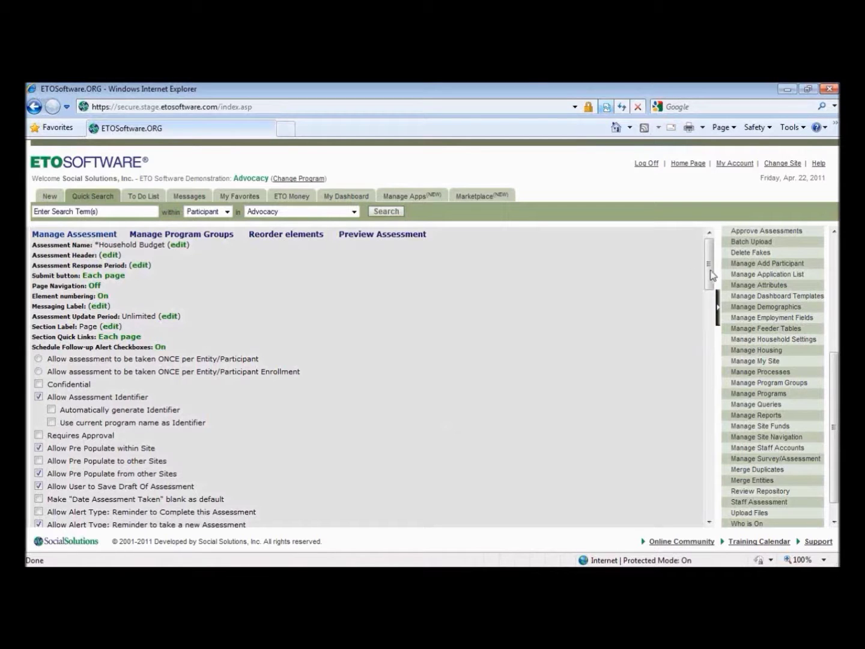
Step: Open a new blank conditional rule for the Household Budget assessment
drag(712, 275, 712, 508)
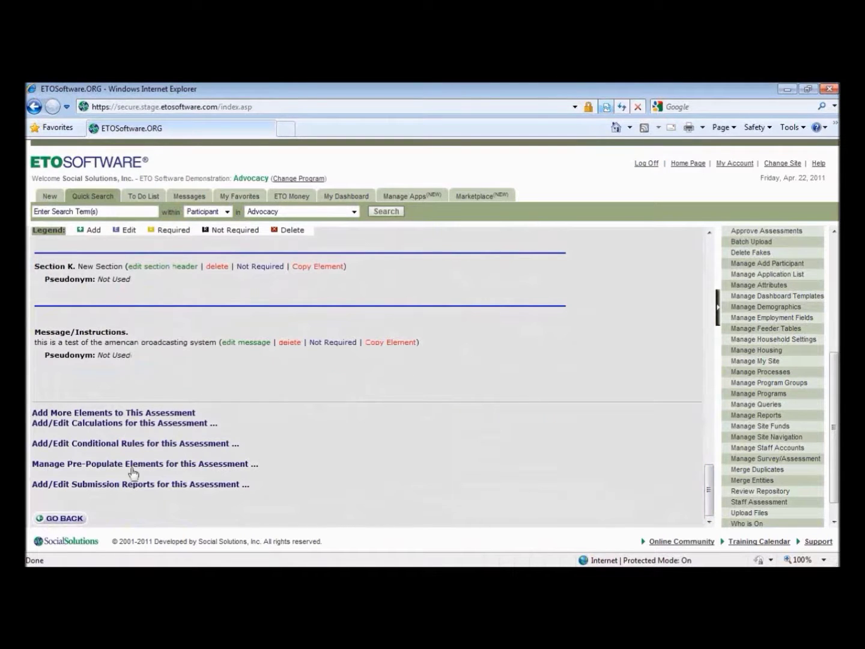
click(89, 447)
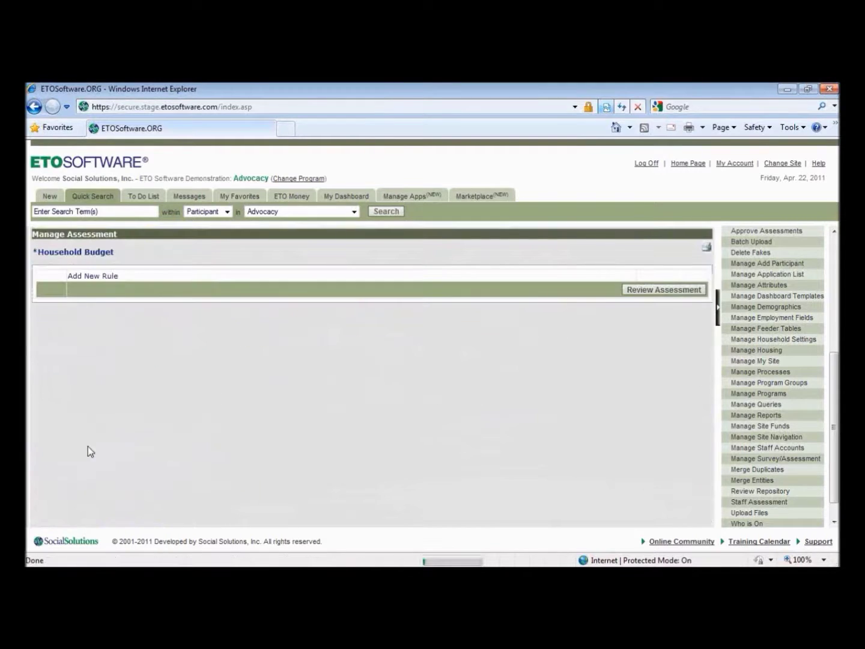
click(99, 278)
Step: Set the rule condition: A-8. Total Equal To Element B-7. Total
click(111, 342)
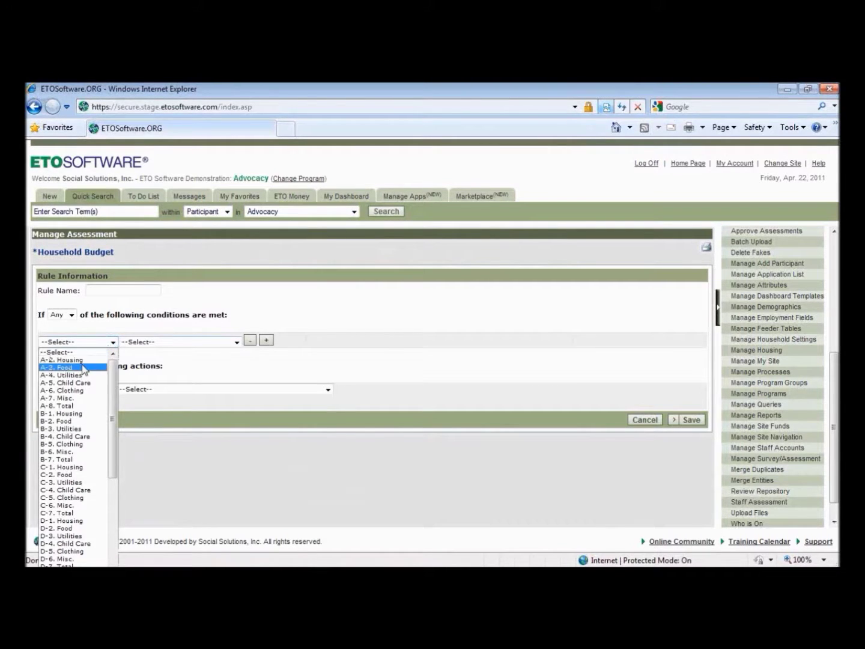
click(60, 406)
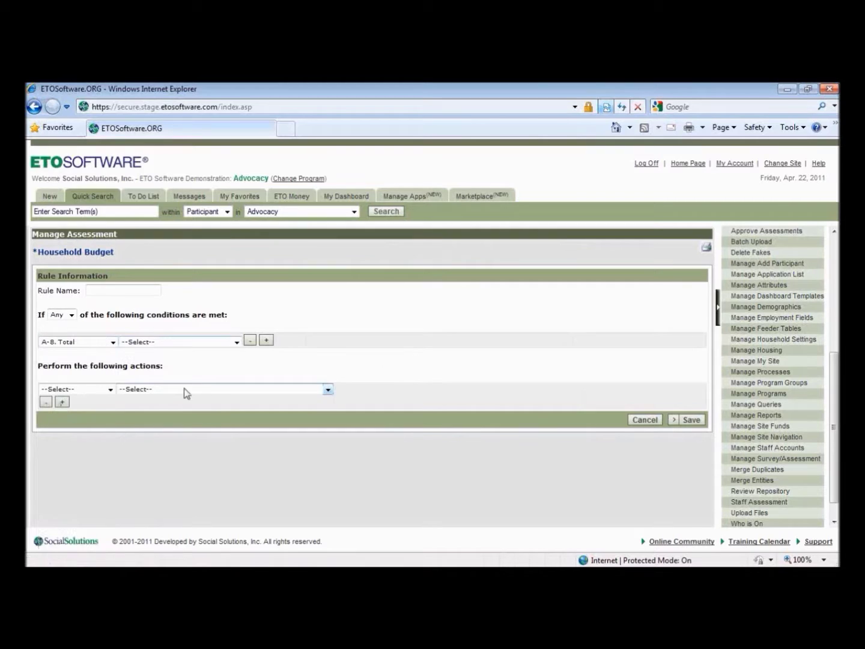
click(201, 343)
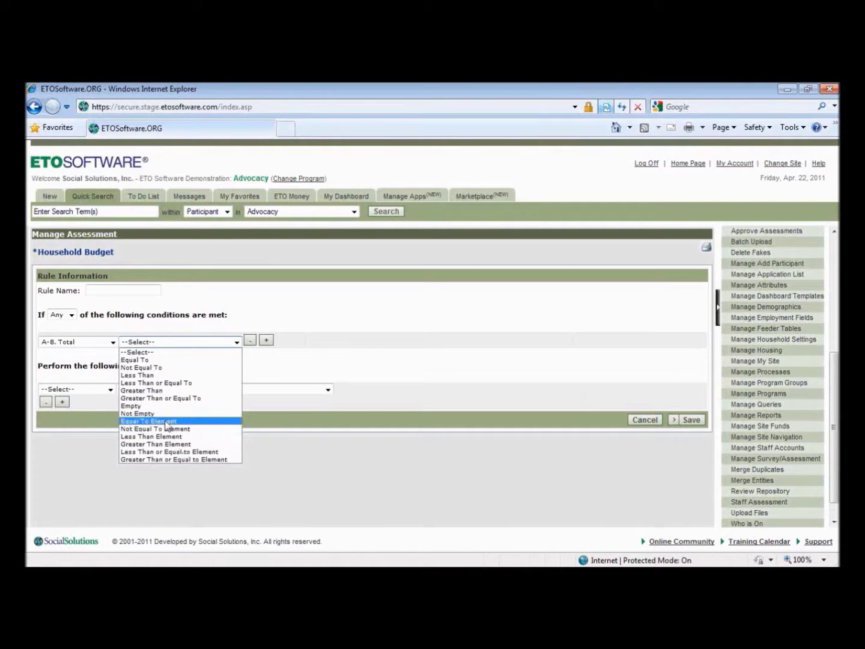
click(167, 423)
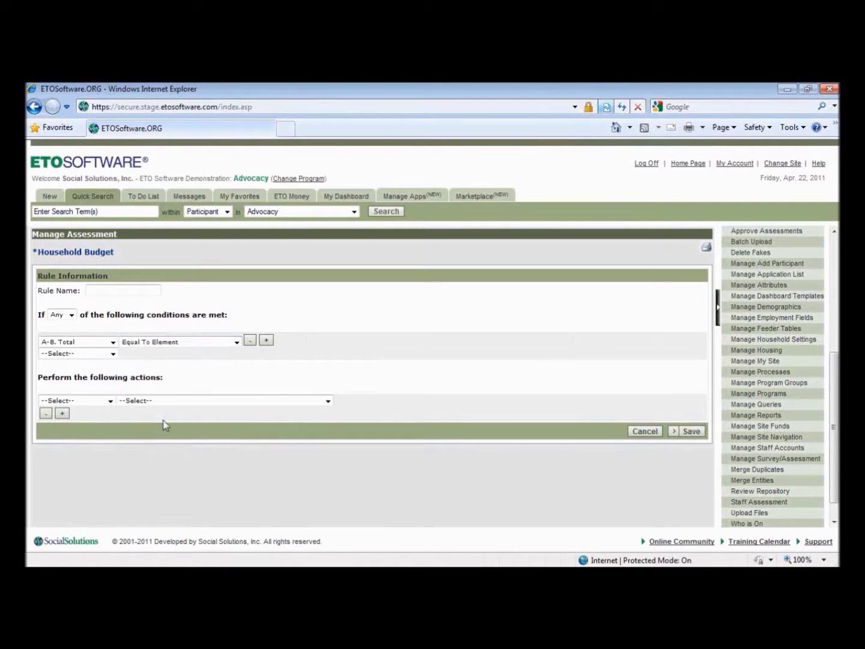
click(106, 355)
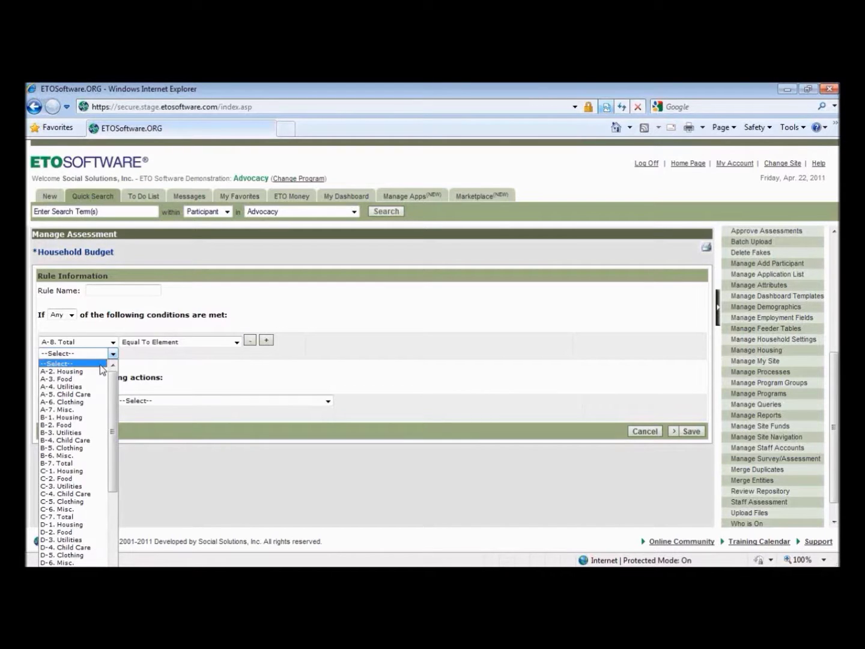
click(46, 463)
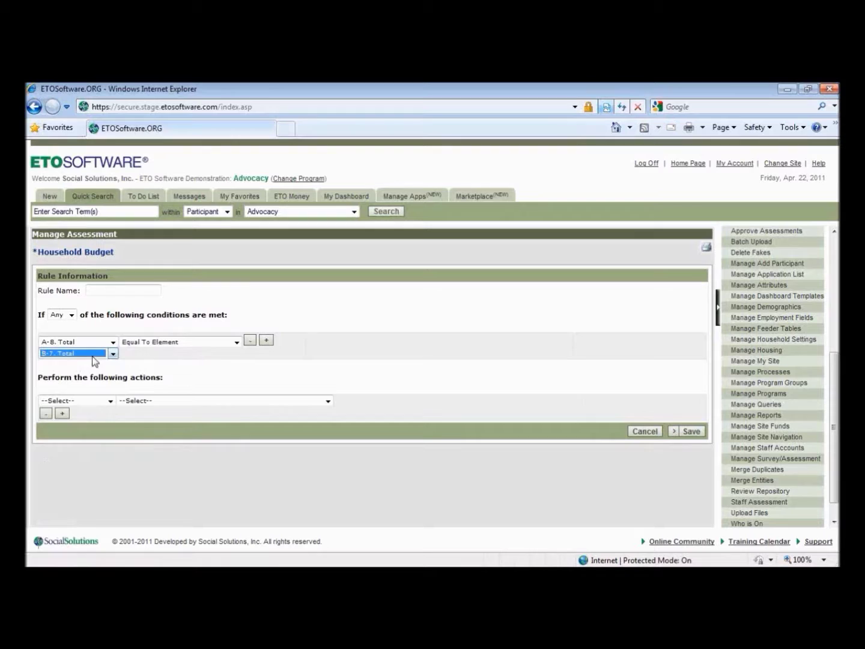
Step: Make D-7. Total required, name the rule 'Totals Equal', and save it
click(88, 401)
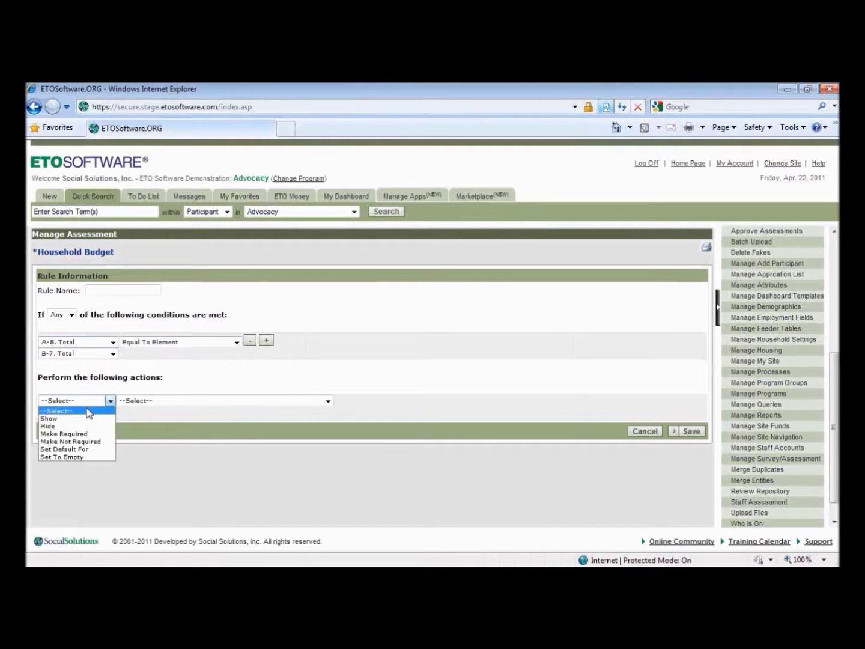
click(63, 434)
click(144, 405)
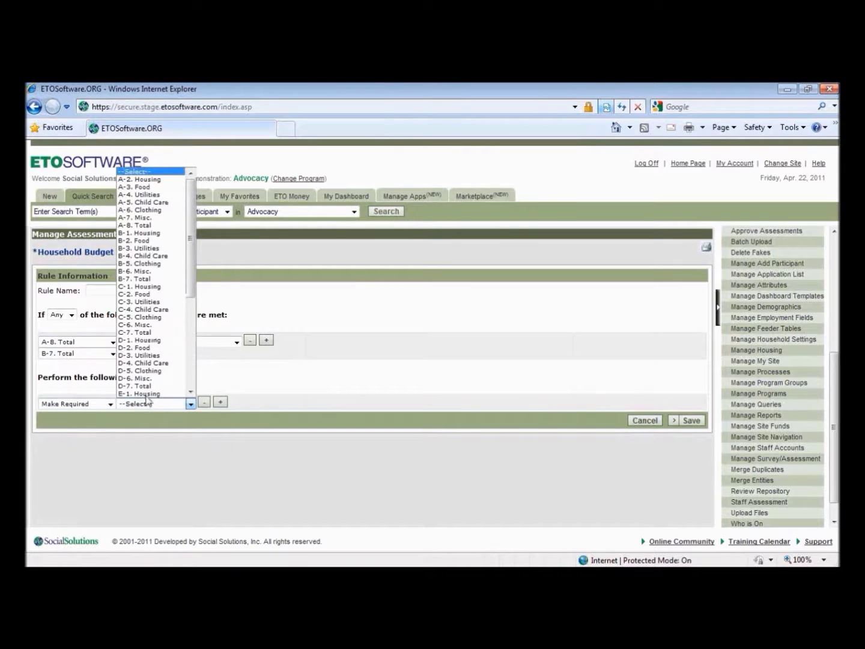
click(147, 387)
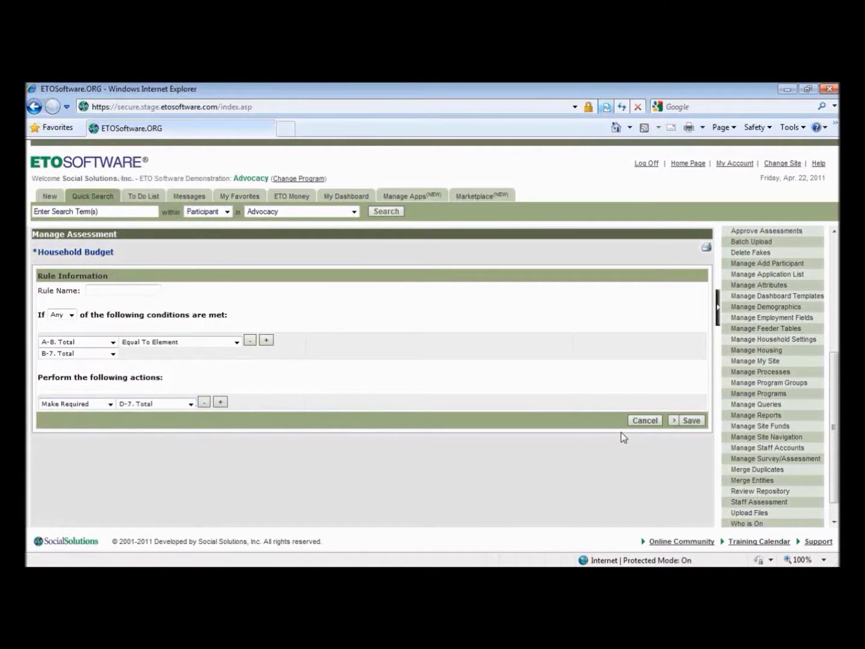
click(144, 290)
text(Totals Equal)
click(691, 421)
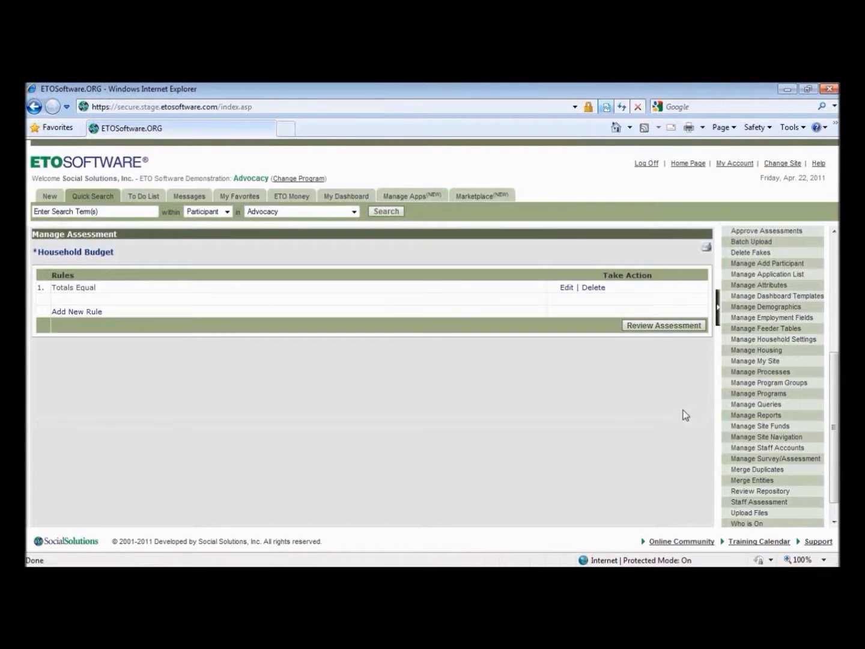